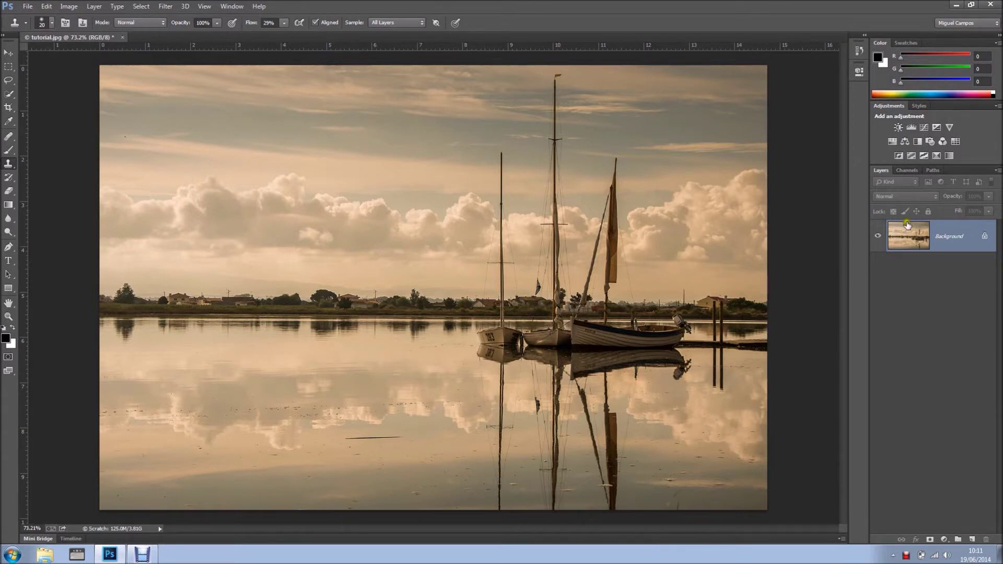
click(956, 249)
click(226, 6)
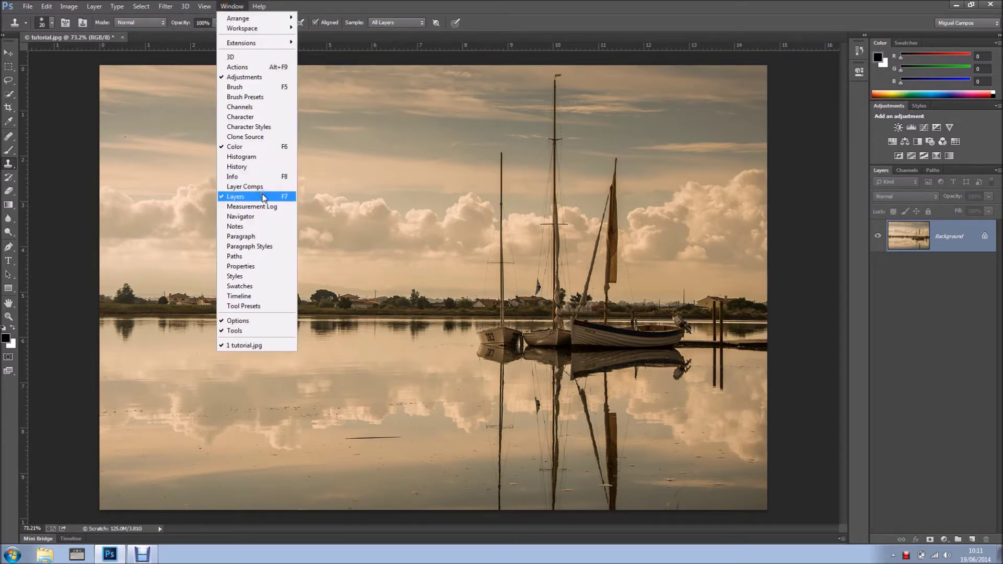
click(524, 30)
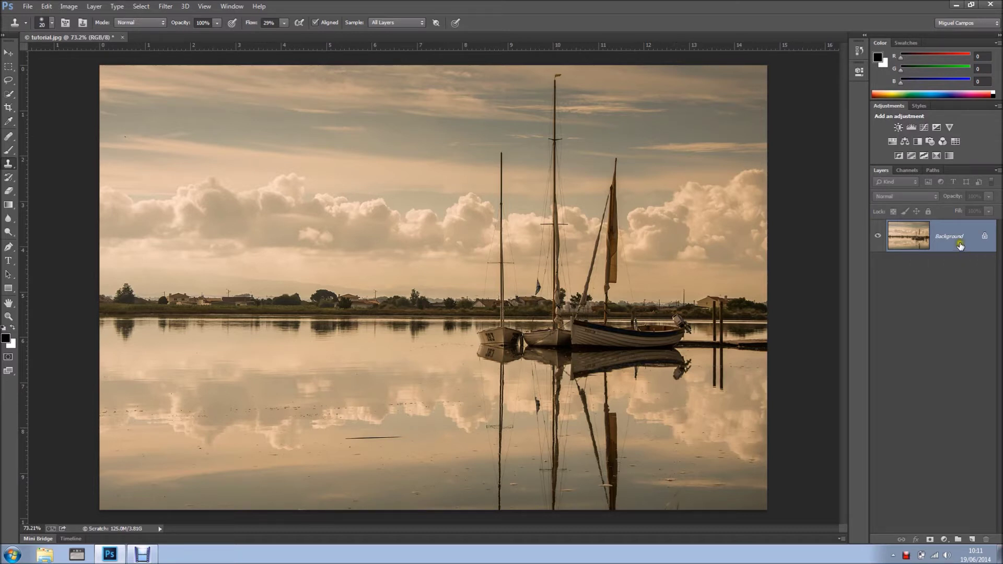
Step: Open Levels directly on the Background layer and set the red channel's input levels to 8 black and 245 white
click(73, 7)
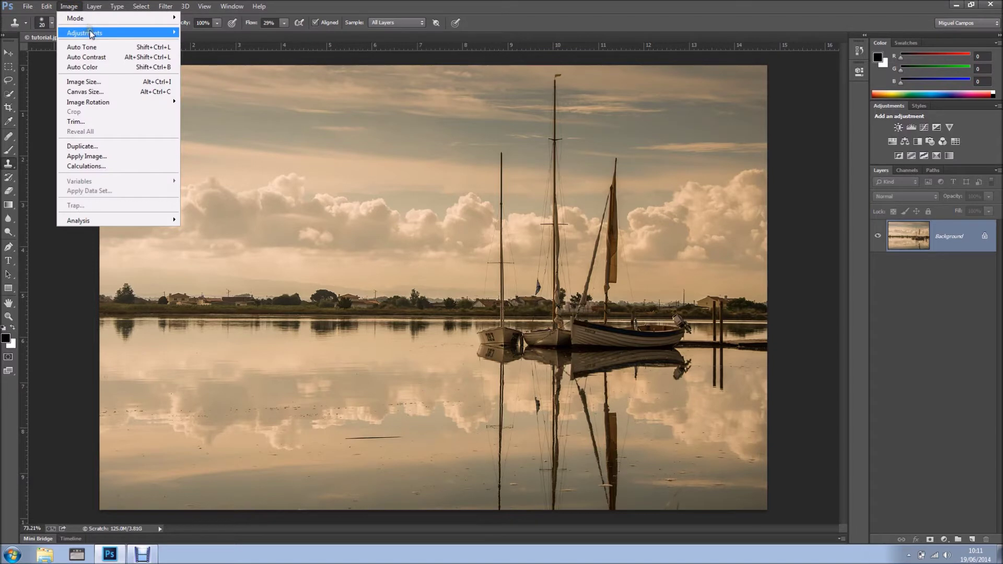
mouse_move(106, 33)
click(204, 41)
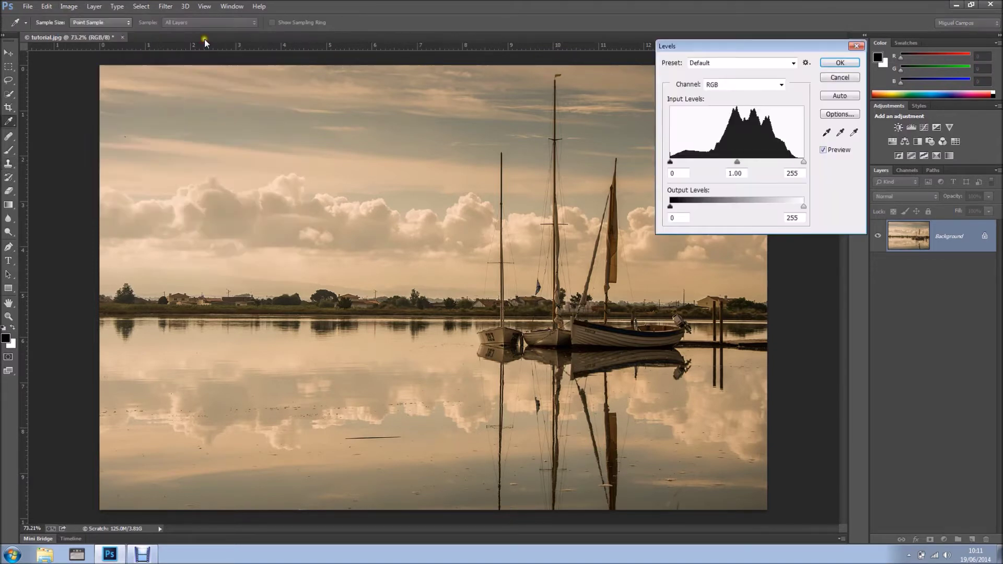
click(723, 85)
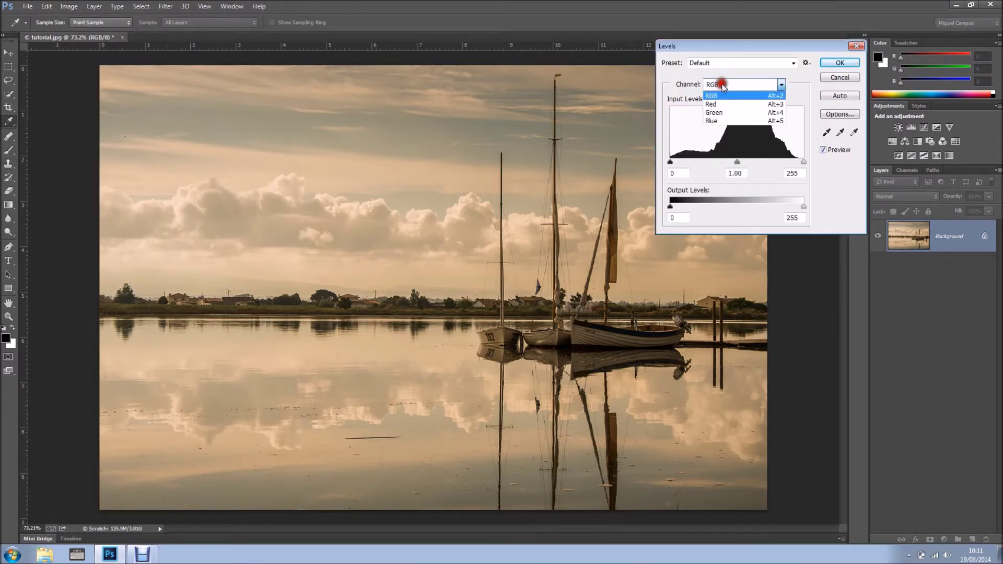
click(722, 106)
drag(801, 159, 798, 161)
drag(670, 163, 673, 163)
Step: Set the green channel's input levels to 6 black and 217 white in the same Levels adjustment
click(714, 85)
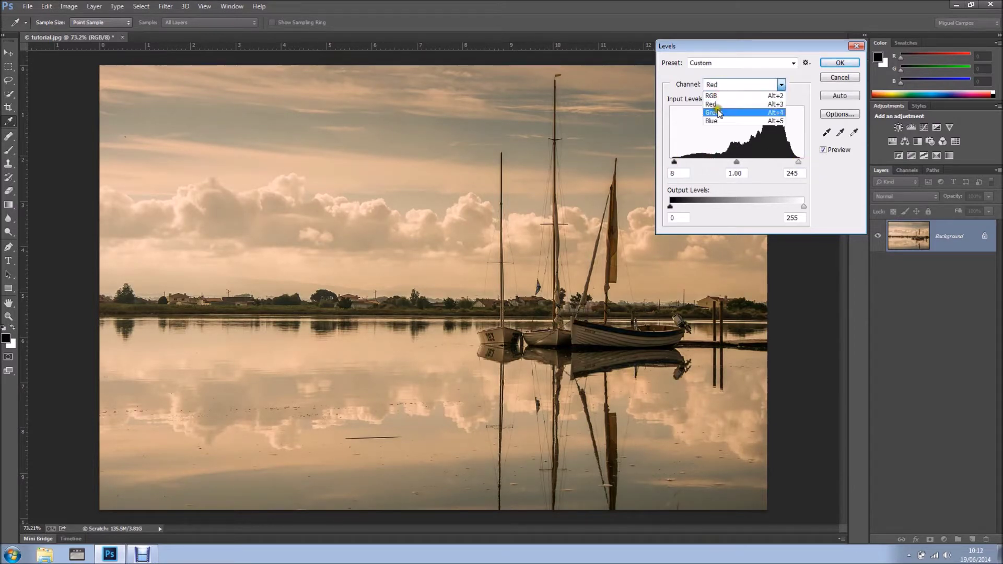
click(717, 112)
drag(803, 163, 783, 163)
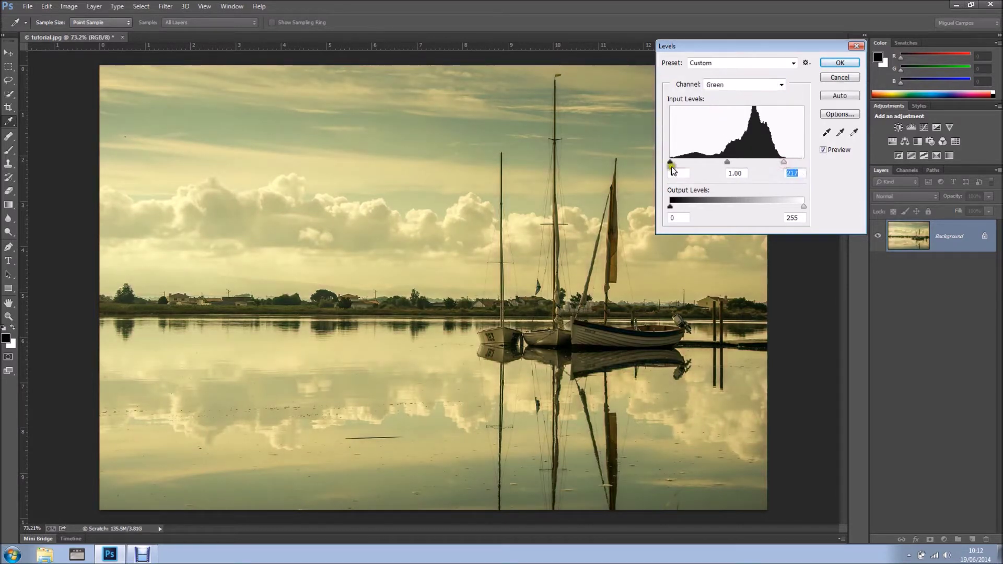
Step: Lower the blue channel's white input level to about 185 and apply the Levels adjustment to the Background layer
click(713, 85)
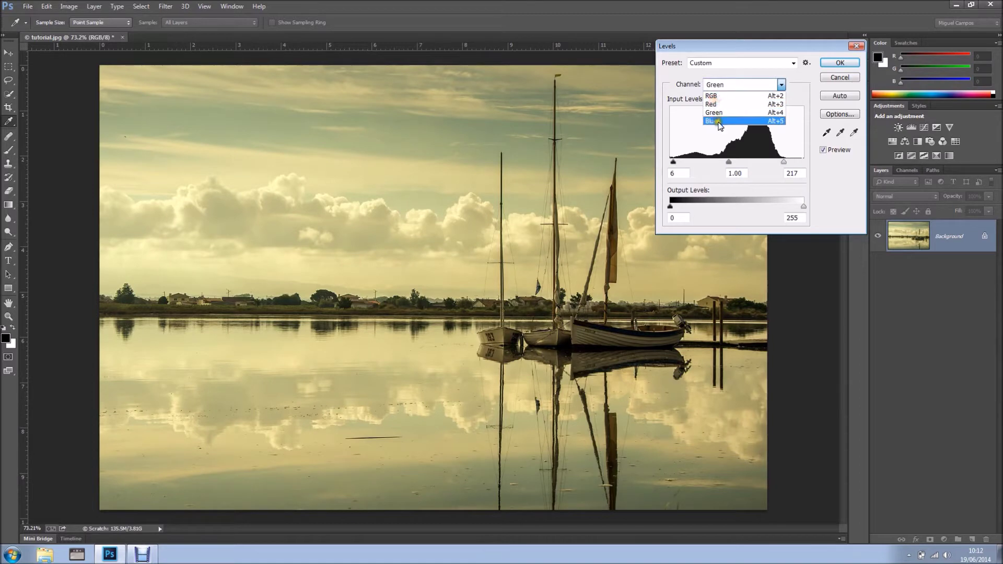
click(716, 121)
drag(802, 162, 767, 163)
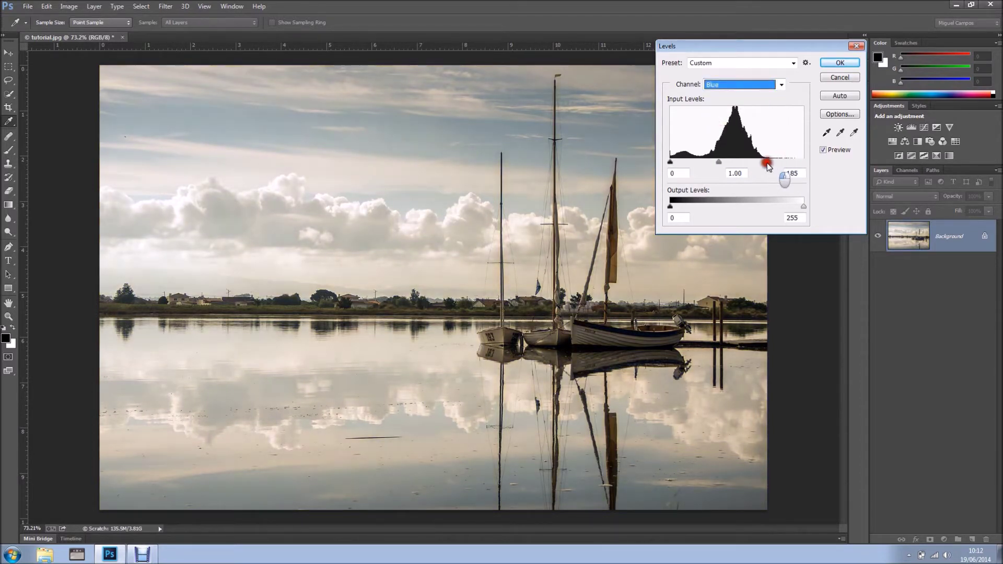
click(834, 64)
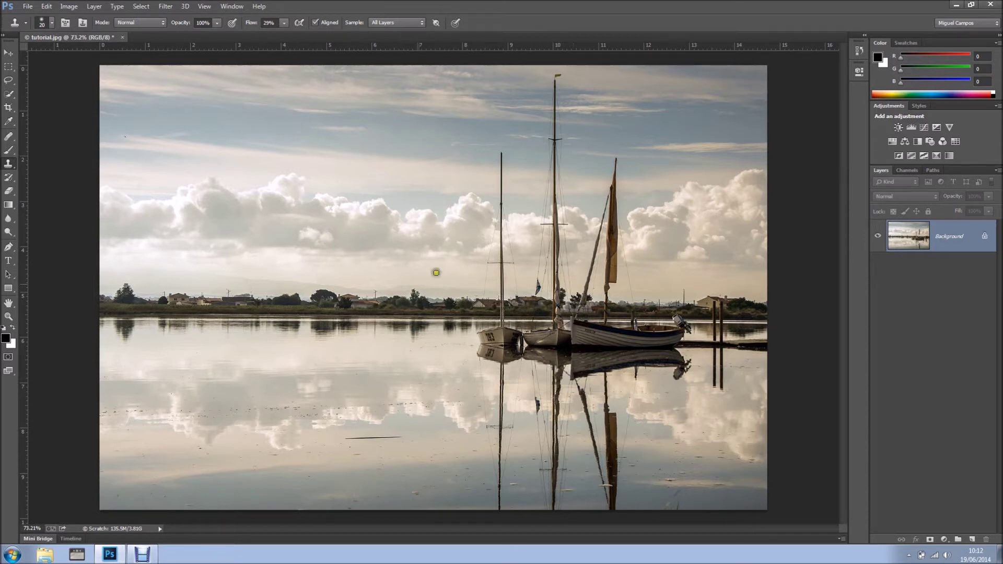
Step: Undo the Levels adjustment applied directly to the Background layer
click(330, 450)
key(ctrl+z)
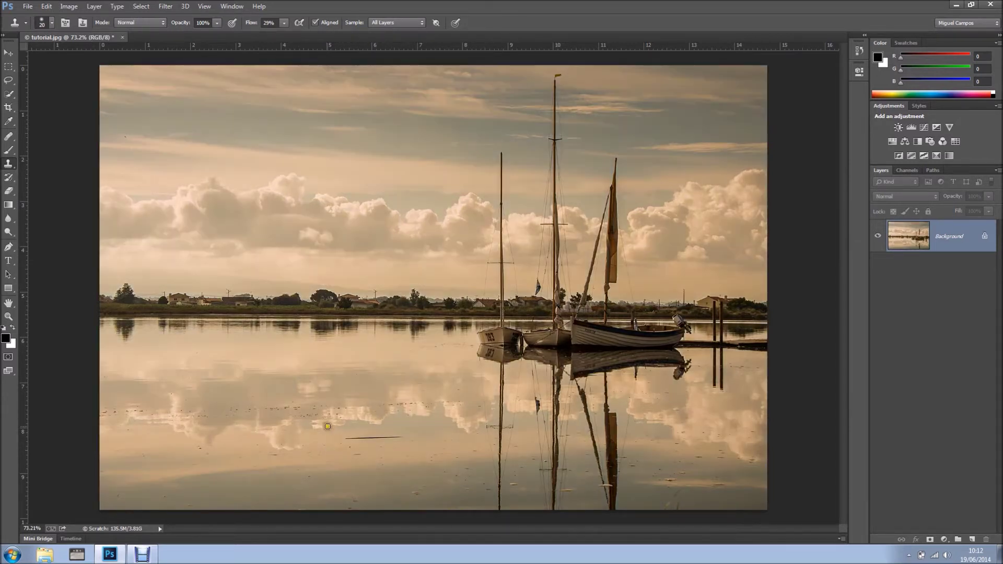
click(676, 362)
click(992, 303)
click(876, 267)
Step: Add a Levels adjustment layer above the Background layer
click(943, 539)
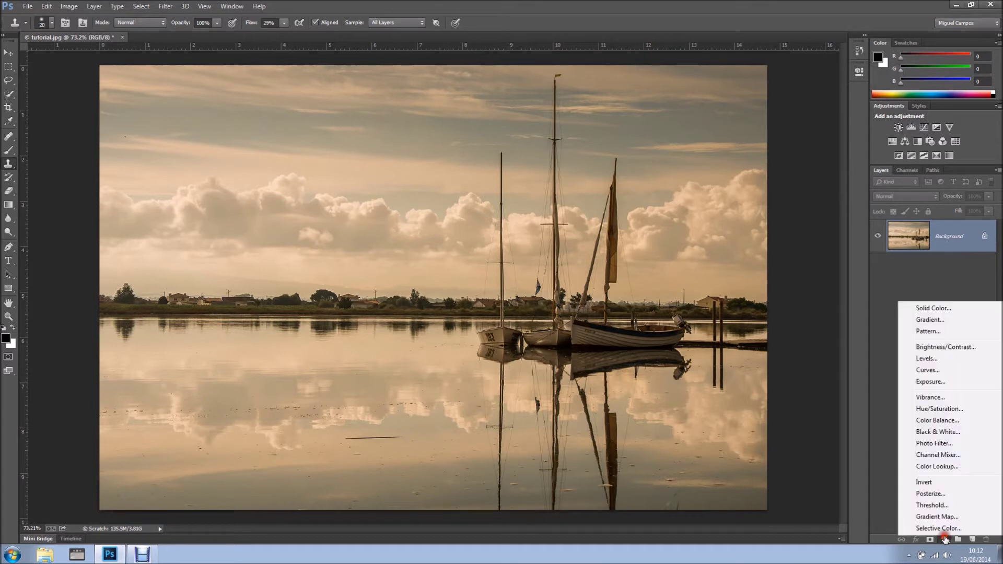
right_click(891, 365)
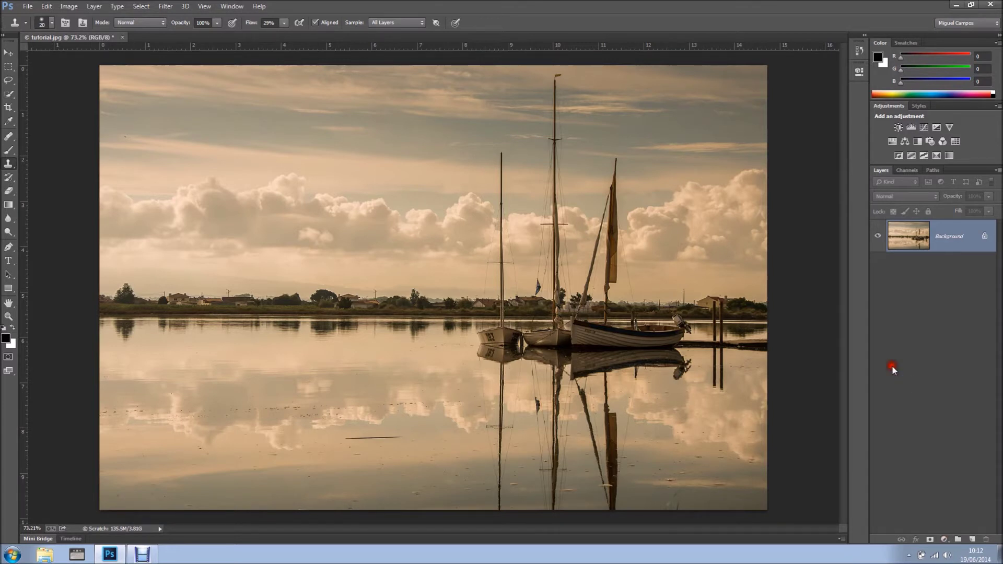
click(944, 541)
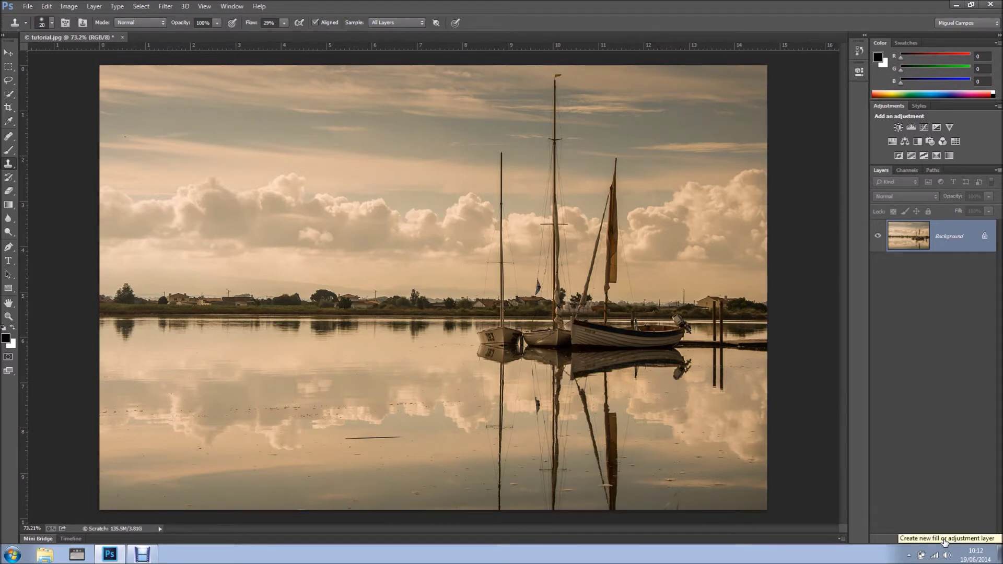
click(944, 541)
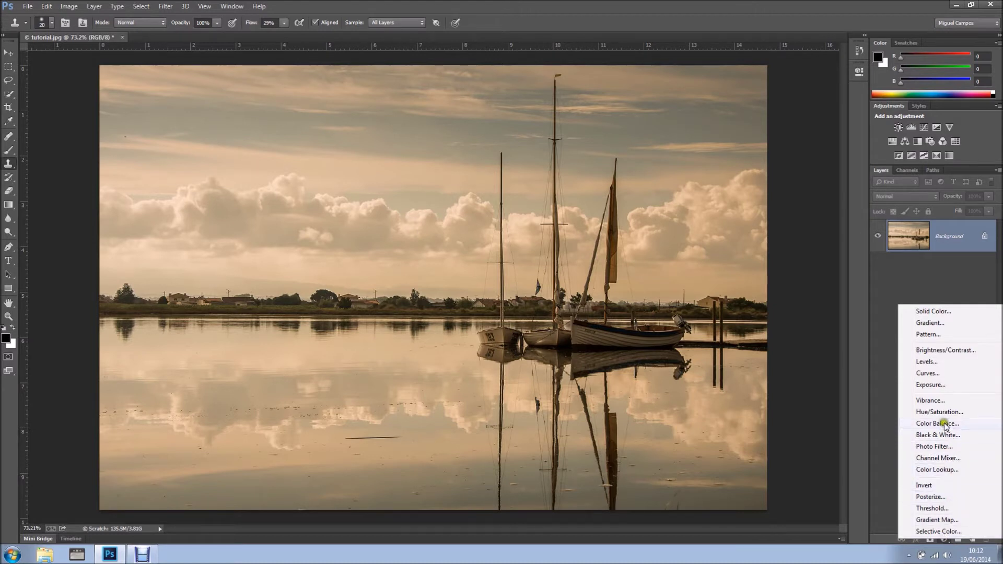
click(935, 364)
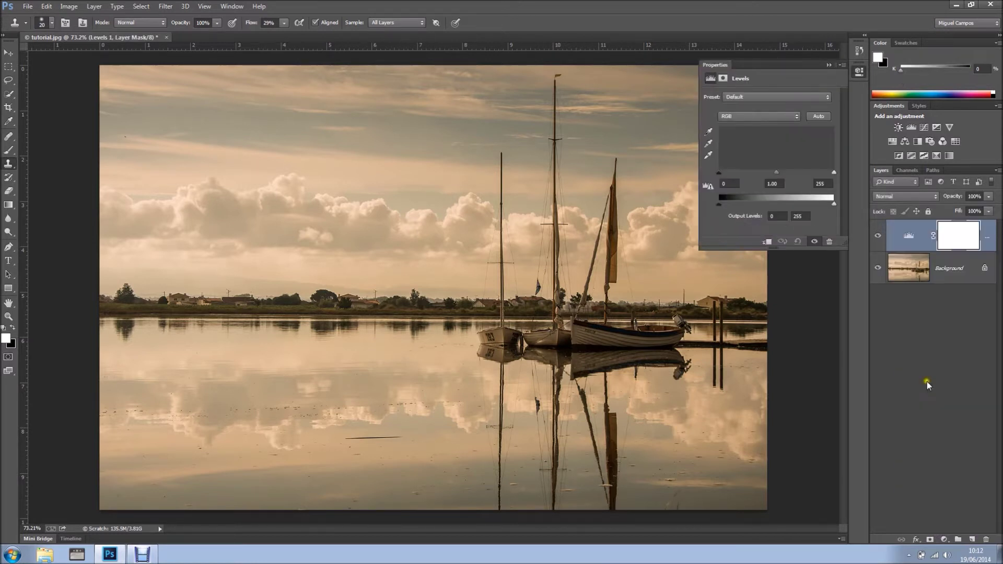
click(945, 233)
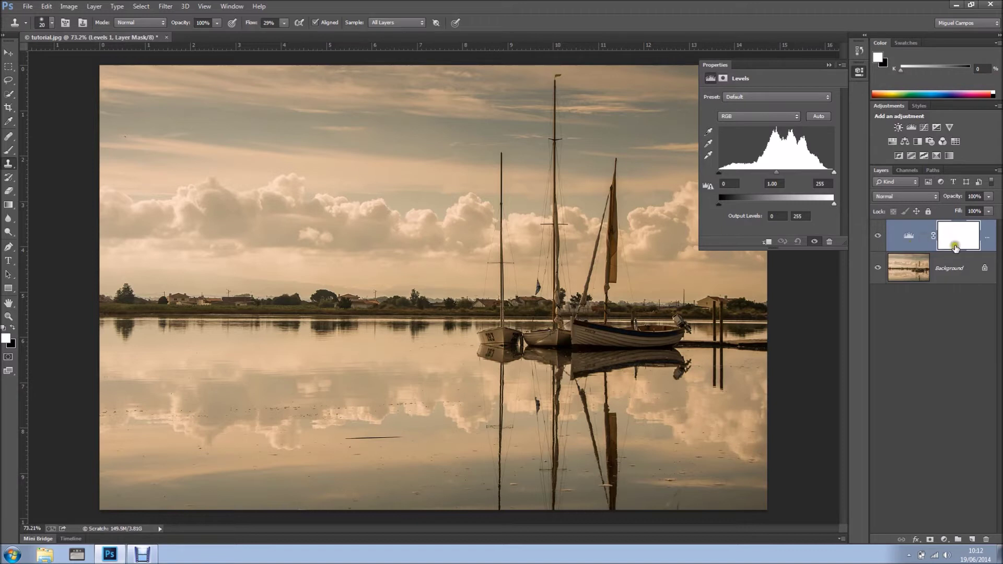
click(897, 235)
click(943, 268)
Step: Set the red channel's input levels on the Levels adjustment layer to 9 black and 243 white
click(772, 116)
click(772, 135)
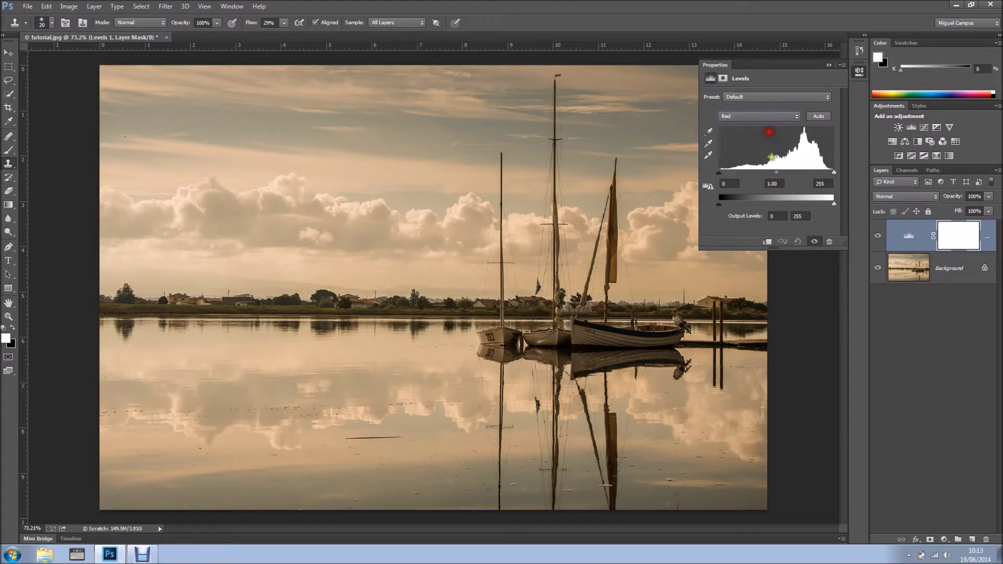
drag(834, 172, 829, 172)
drag(719, 173, 722, 173)
Step: Lower the green channel's white input level to about 221 and raise its black input level slightly
click(752, 117)
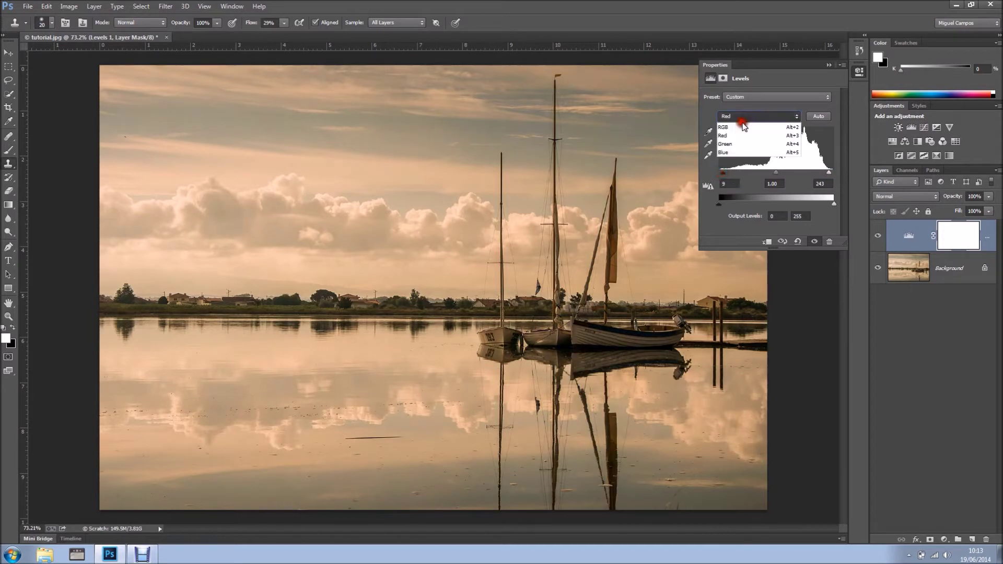
click(752, 145)
drag(834, 172, 818, 171)
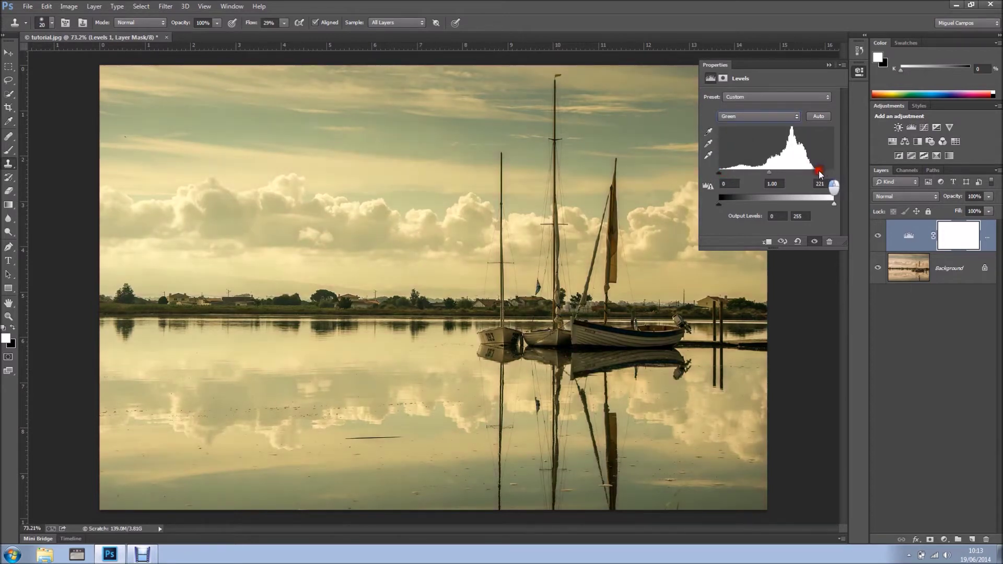
drag(720, 173, 722, 173)
Step: Set the blue channel's input levels to about 3 black and 184 white, and collapse the Levels properties
click(742, 118)
click(748, 151)
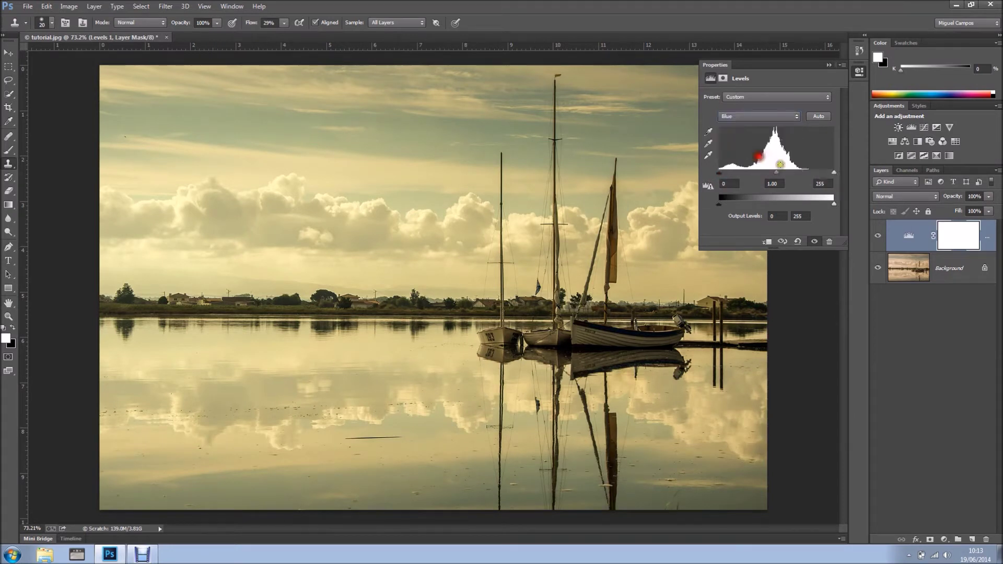
drag(834, 172, 802, 173)
drag(719, 173, 721, 173)
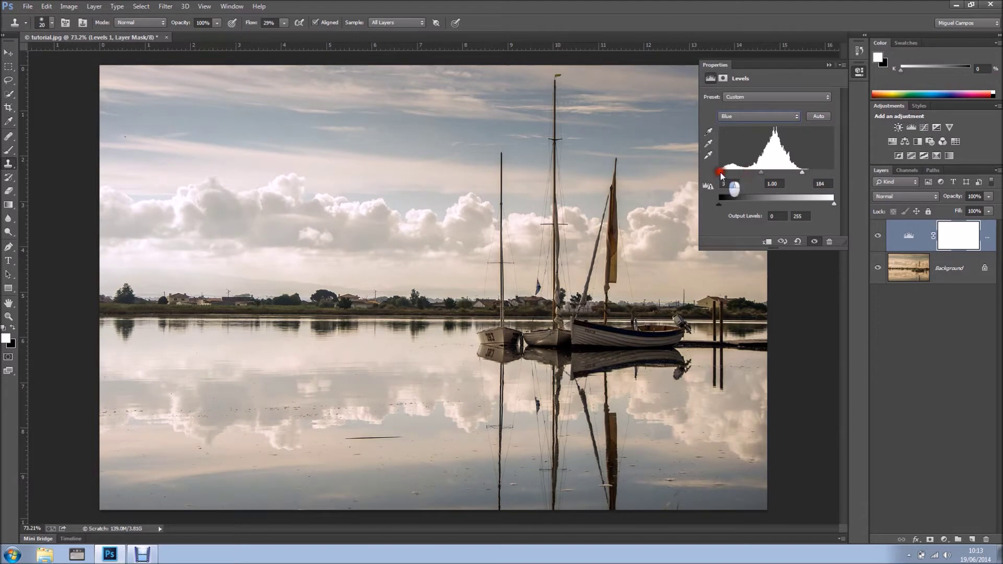
click(822, 67)
Step: Toggle the Levels adjustment layer's visibility to compare the photo with and without the colour correction
click(877, 236)
click(877, 236)
click(878, 236)
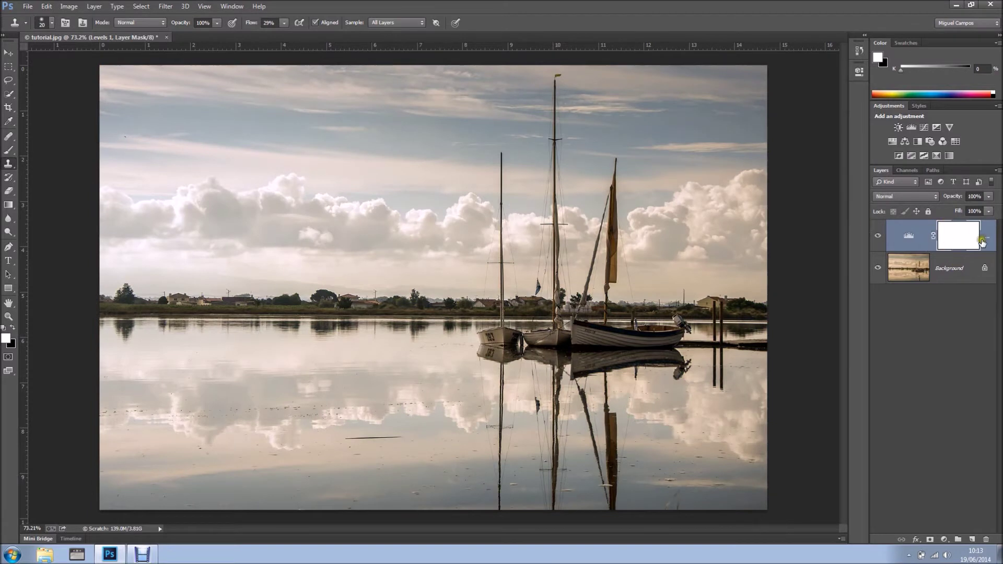
click(908, 235)
Step: Float the layer list over the image and enlarge it so the full layer names are readable
drag(883, 174, 567, 99)
drag(683, 200, 709, 294)
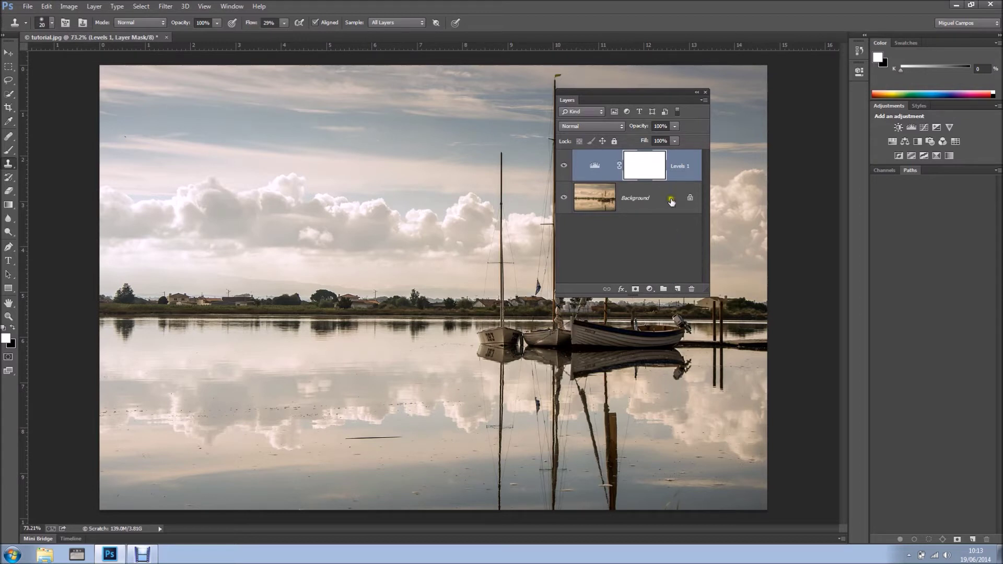
click(672, 165)
click(664, 172)
Step: Add an empty layer named "clone" between the Background and Levels 1, and move the floating layer list aside
click(663, 198)
click(678, 288)
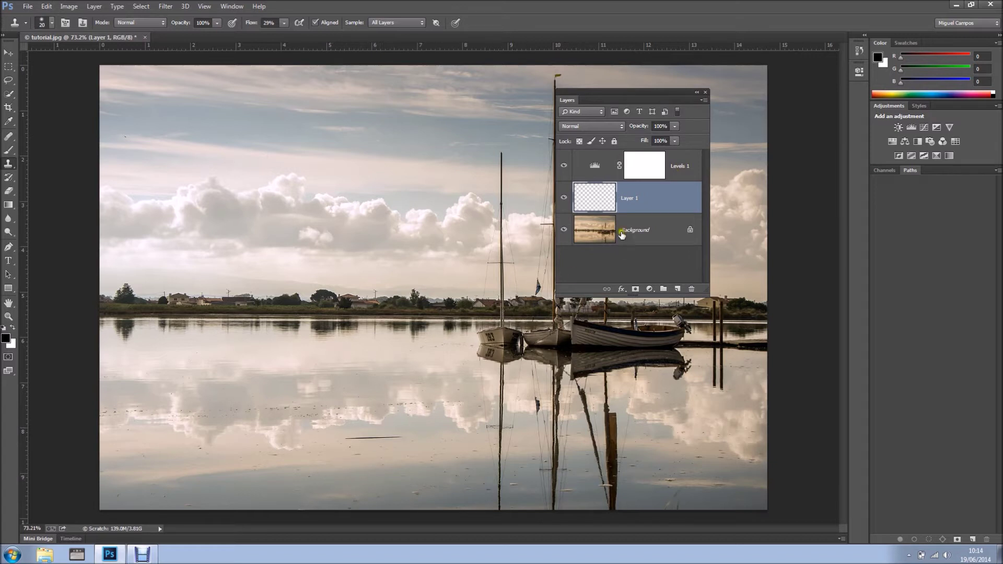
double_click(628, 199)
text(S)
click(671, 197)
drag(658, 96, 809, 97)
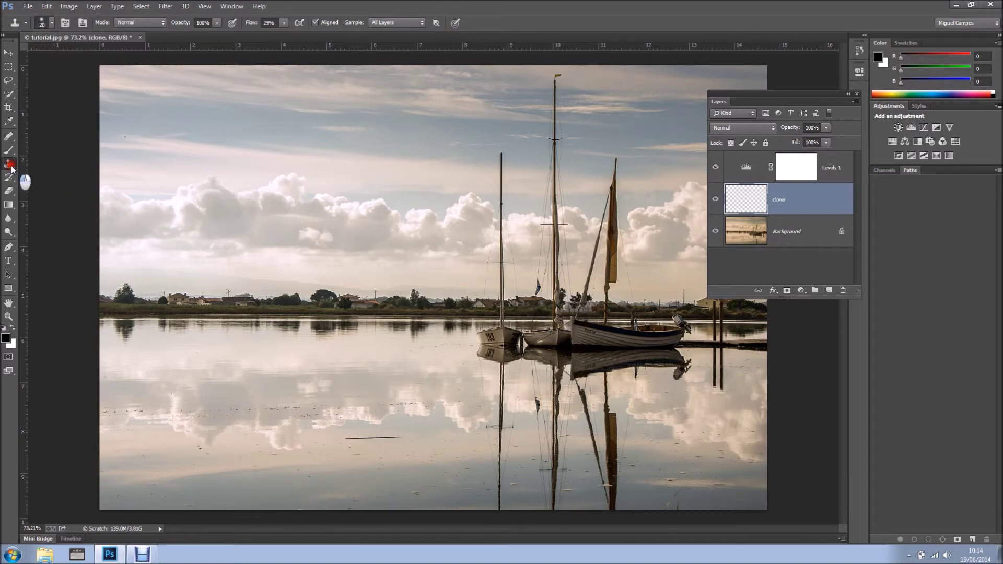
Step: Try cloning out the dark streak on the water with the Clone Stamp sampling All Layers, and undo the stroke
click(387, 24)
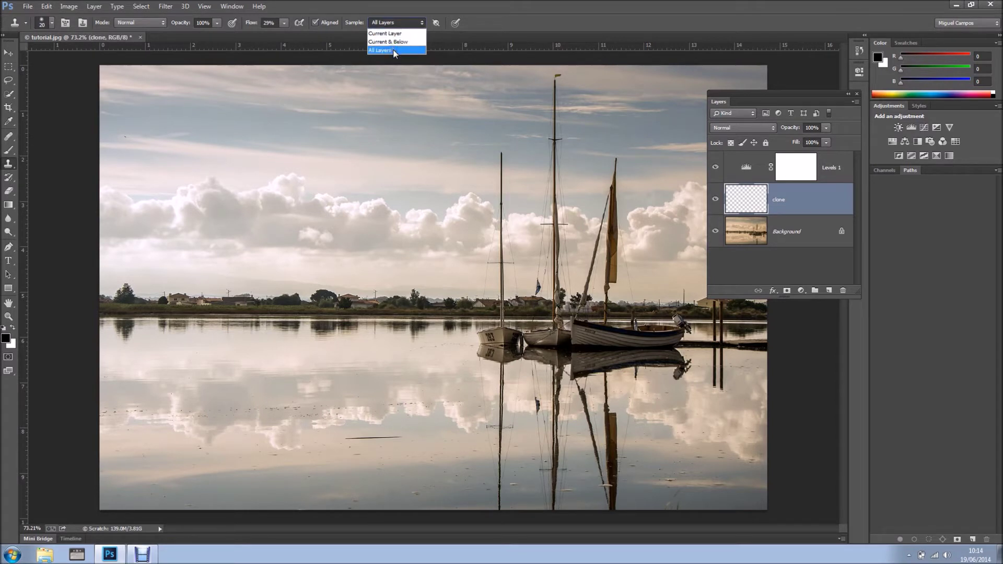
click(385, 33)
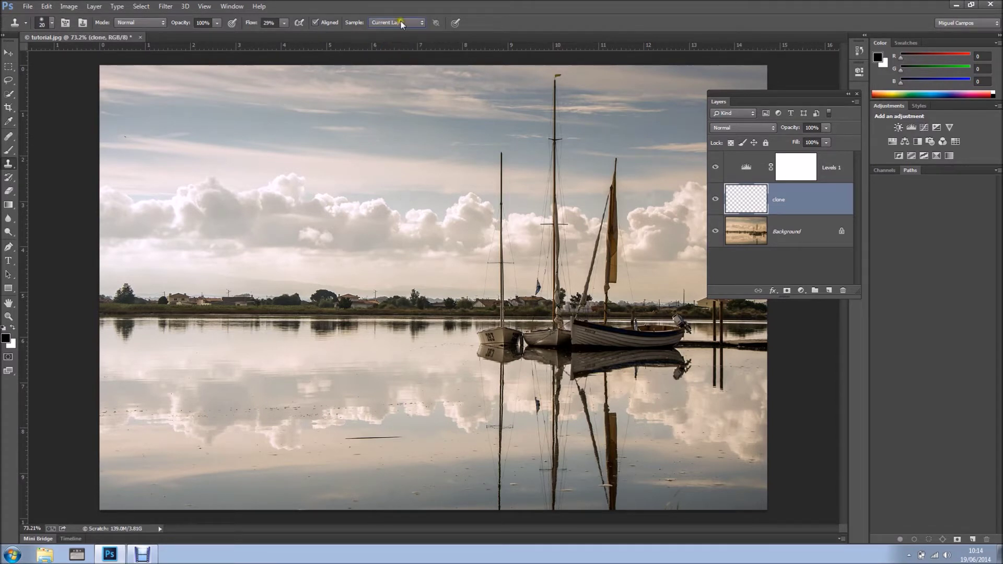
click(401, 25)
click(393, 49)
key(Up)
click(355, 432)
mouse_move(347, 437)
mouse_down()
mouse_move(369, 437)
mouse_move(340, 440)
mouse_move(423, 437)
mouse_up()
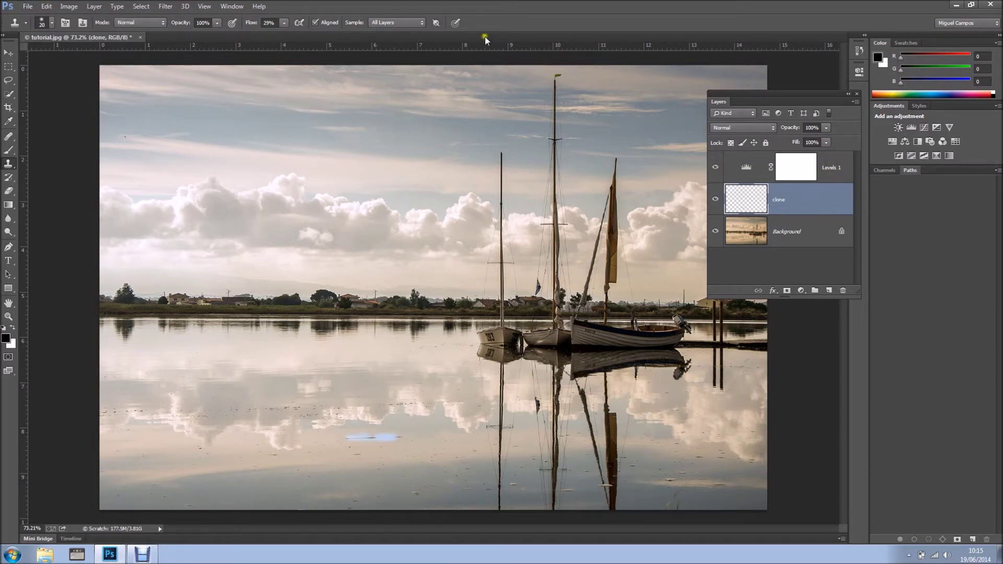
key(ctrl+z)
Step: Clone out the dark streak on the water on the clone layer, with the Clone Stamp sampling Current & Below and flow raised to 56%
click(408, 23)
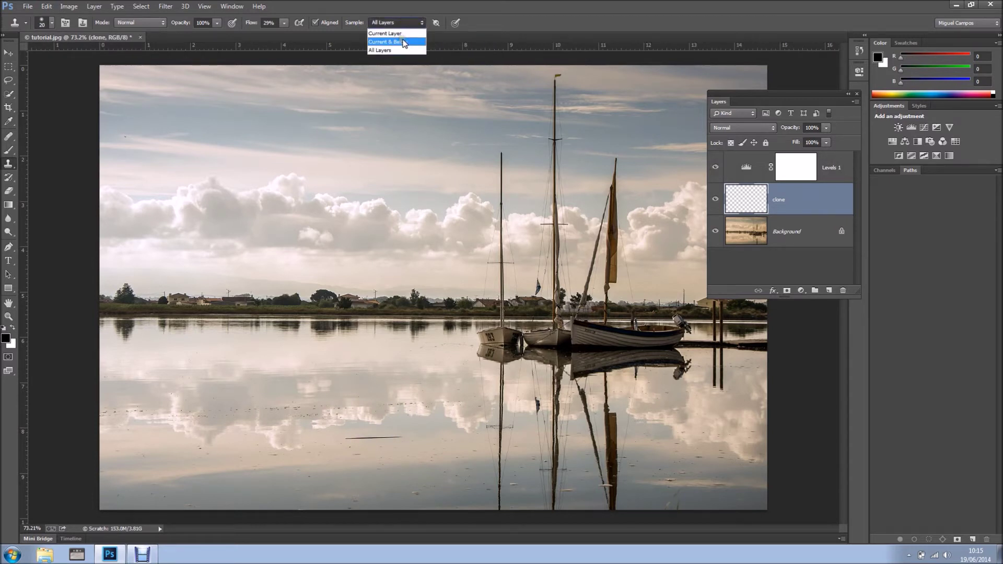
click(404, 42)
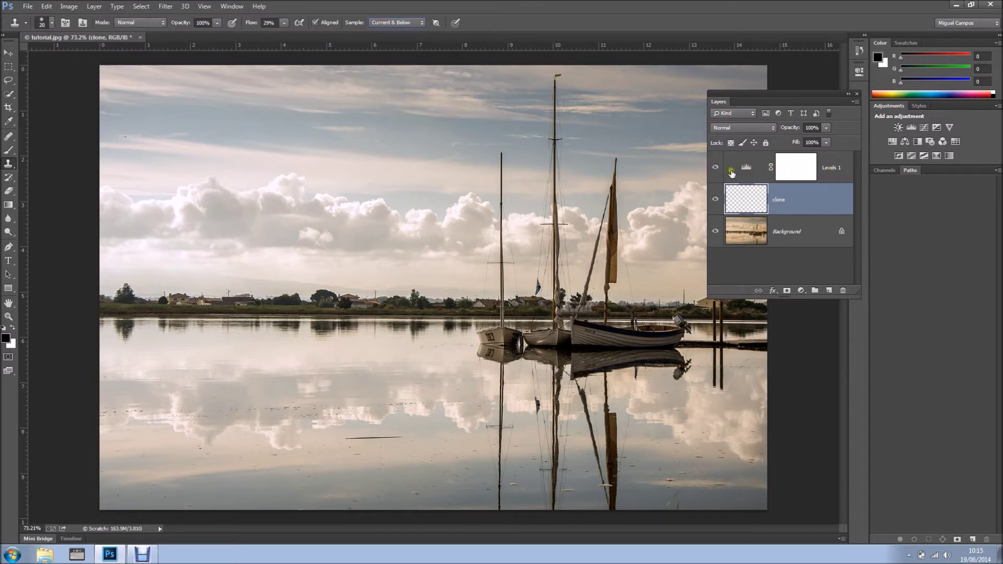
click(808, 217)
click(363, 436)
mouse_move(362, 437)
mouse_down()
mouse_move(354, 437)
mouse_move(396, 439)
mouse_move(357, 438)
mouse_move(393, 441)
mouse_move(372, 440)
mouse_up()
drag(251, 23, 263, 24)
mouse_move(359, 438)
mouse_down()
mouse_move(401, 439)
mouse_move(351, 437)
mouse_move(399, 436)
mouse_move(349, 446)
mouse_move(386, 442)
mouse_move(366, 442)
mouse_move(352, 456)
mouse_move(379, 447)
mouse_up()
Step: Hide and reshow the clone layer and the Levels 1 layer in turn to compare their effects
click(714, 199)
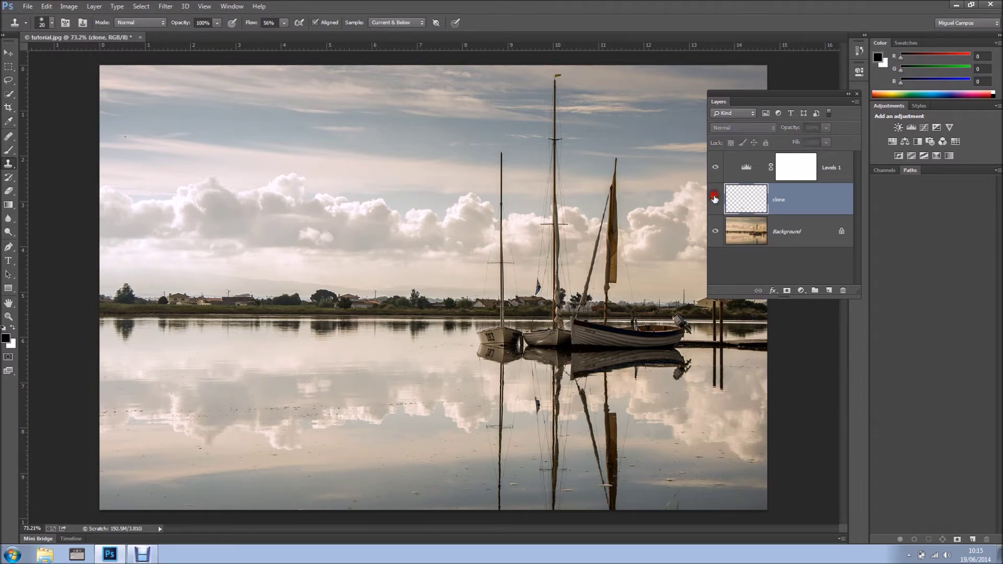
click(714, 198)
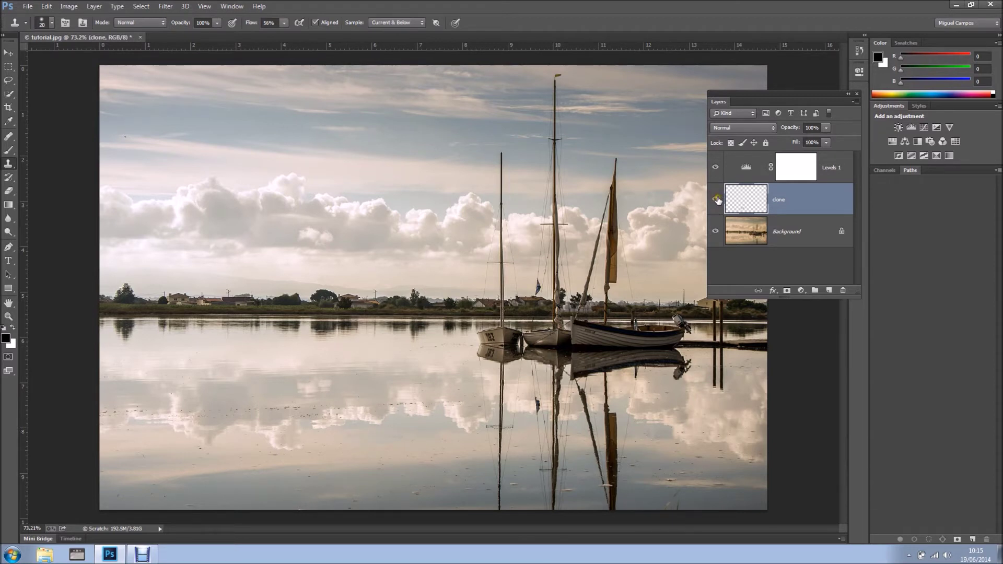
click(714, 166)
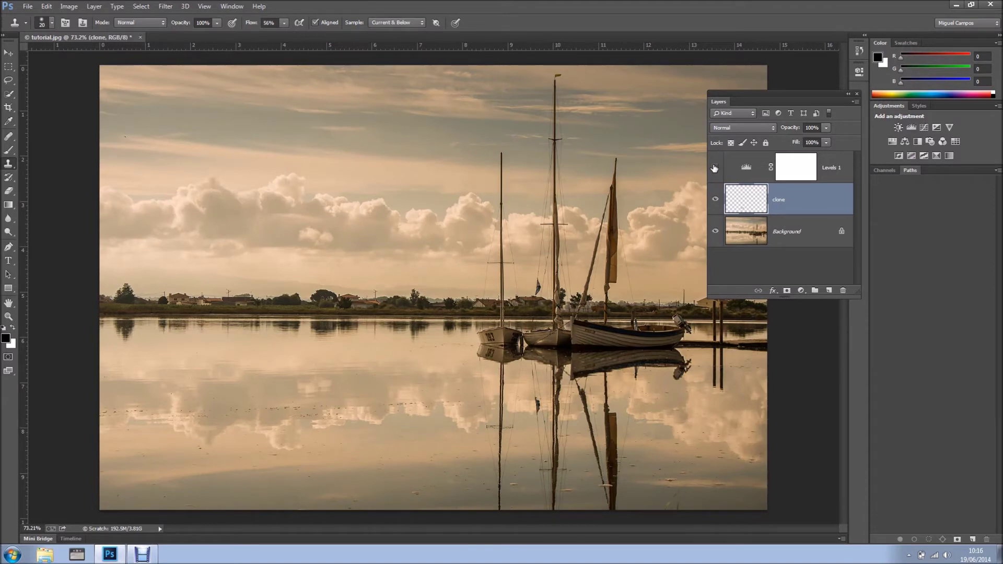
click(714, 167)
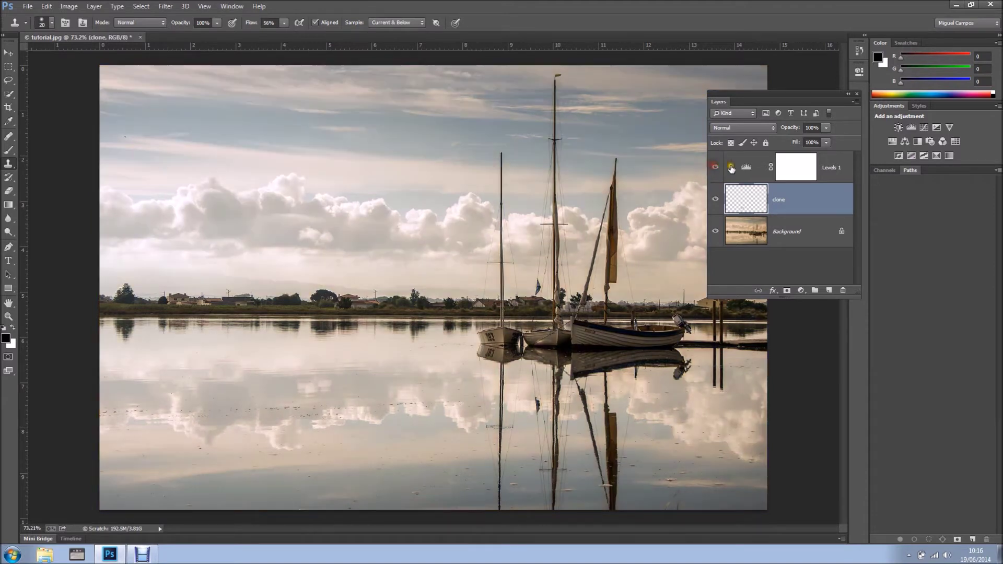
Step: Try the Levels 1 layer at 31% opacity, compare it with the layer hidden, and restore the opacity to 100%
click(831, 166)
drag(790, 127, 778, 131)
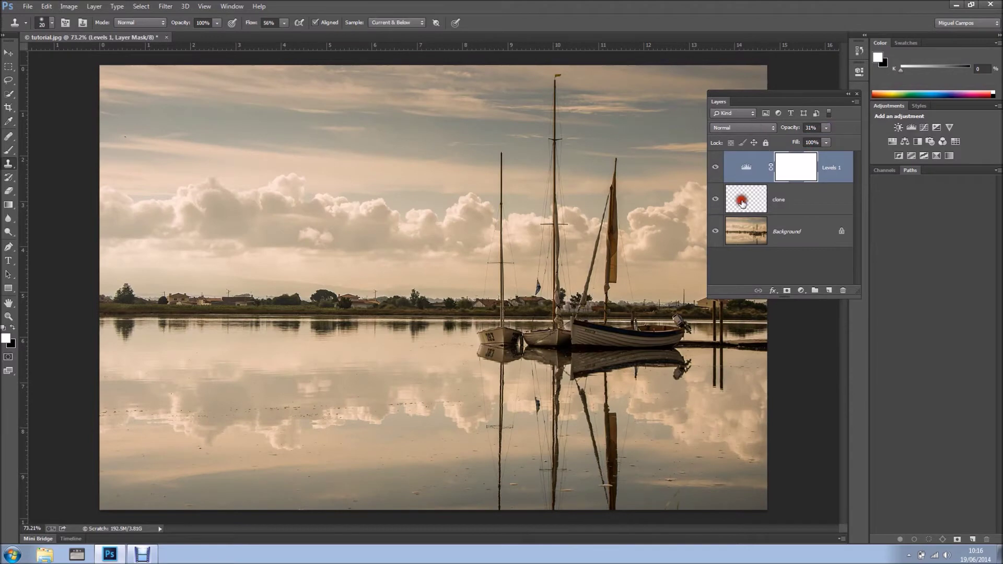
click(715, 167)
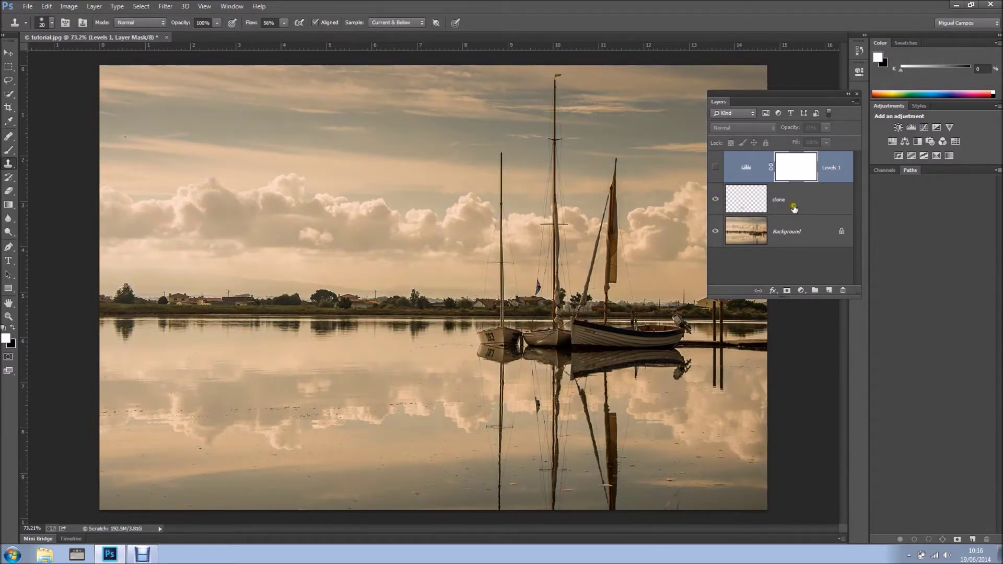
click(715, 166)
drag(790, 128, 847, 132)
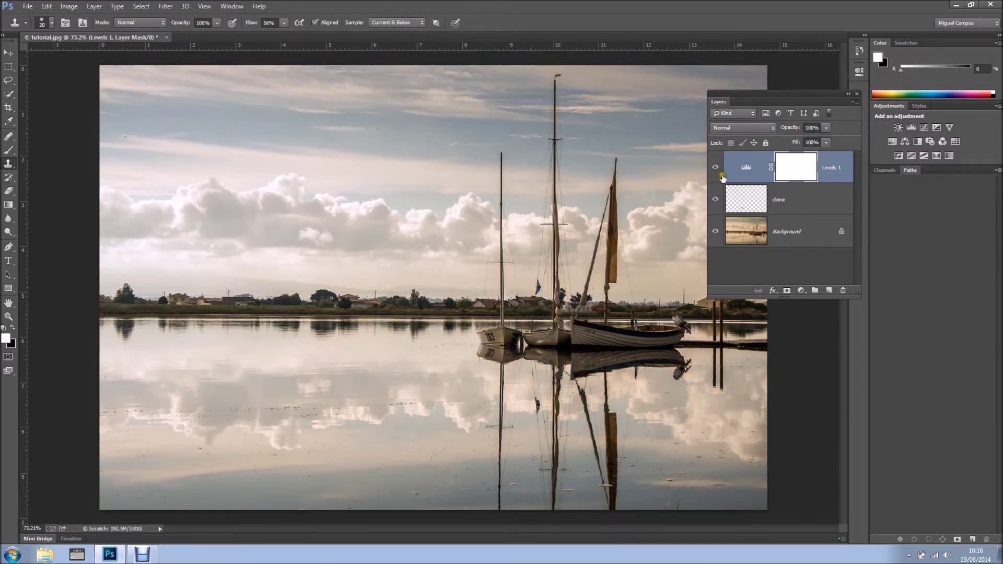
Step: Add an empty layer directly above the clone layer and name it "heal"
click(789, 201)
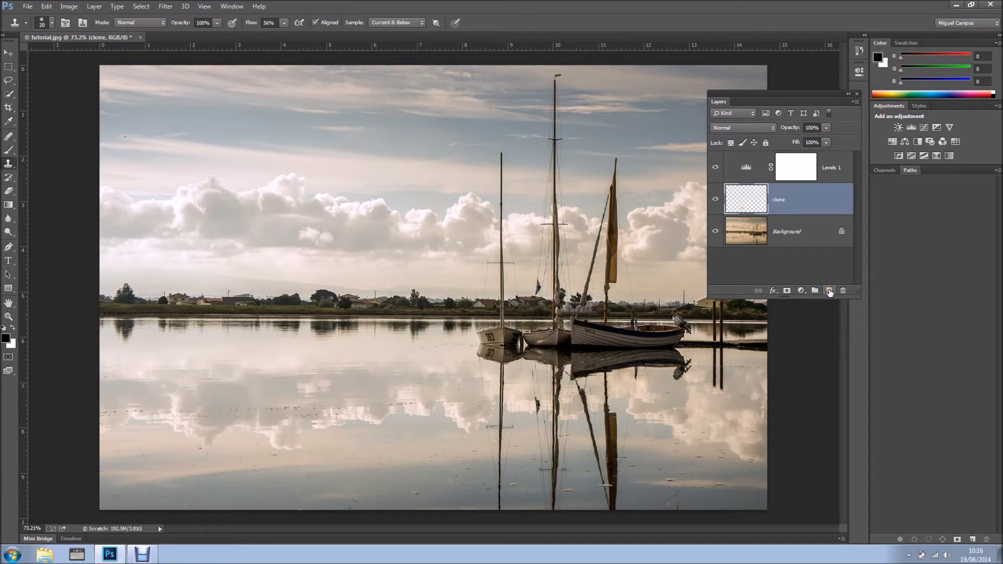
click(829, 291)
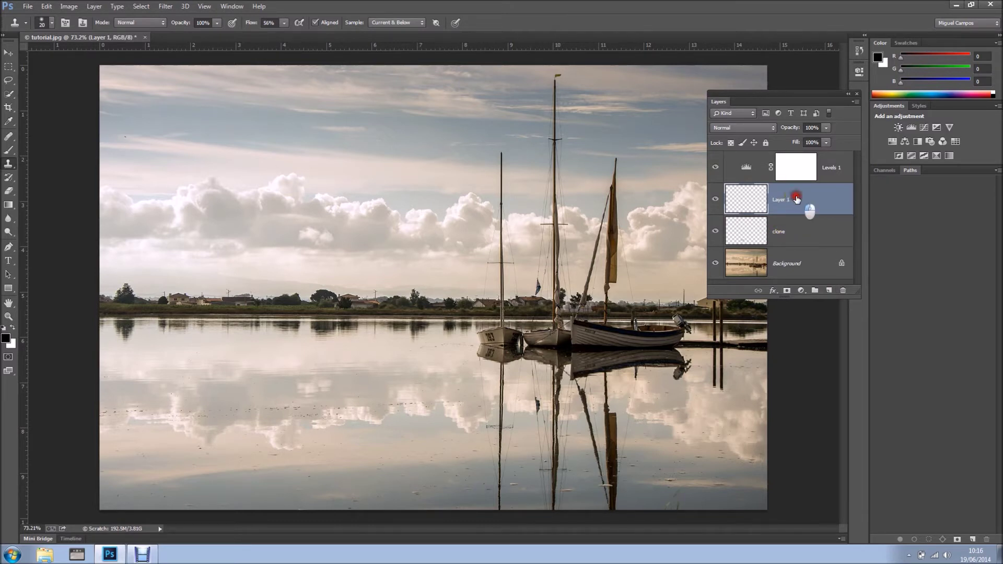
drag(804, 213, 810, 241)
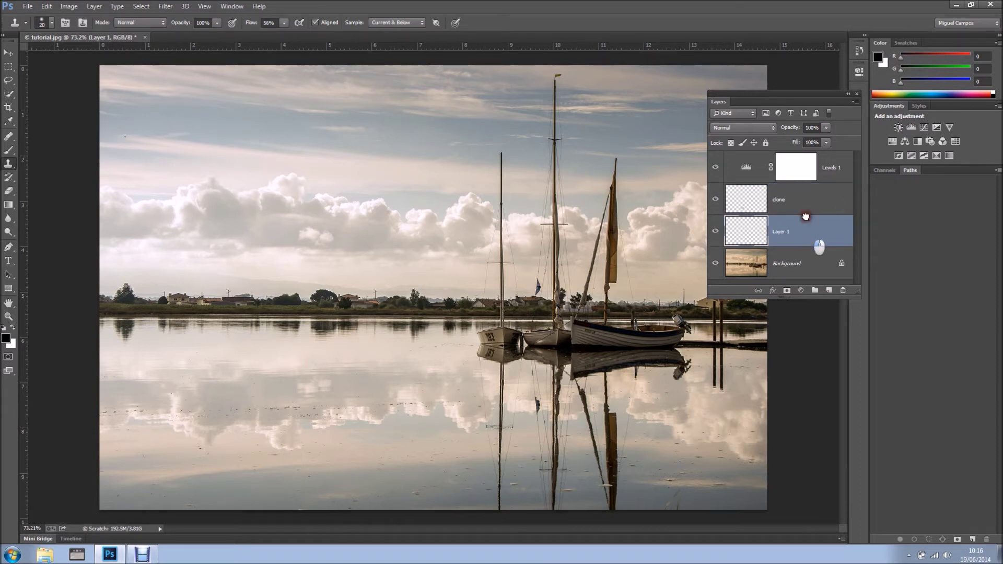
mouse_move(790, 154)
mouse_down()
mouse_move(828, 167)
mouse_move(833, 235)
mouse_up()
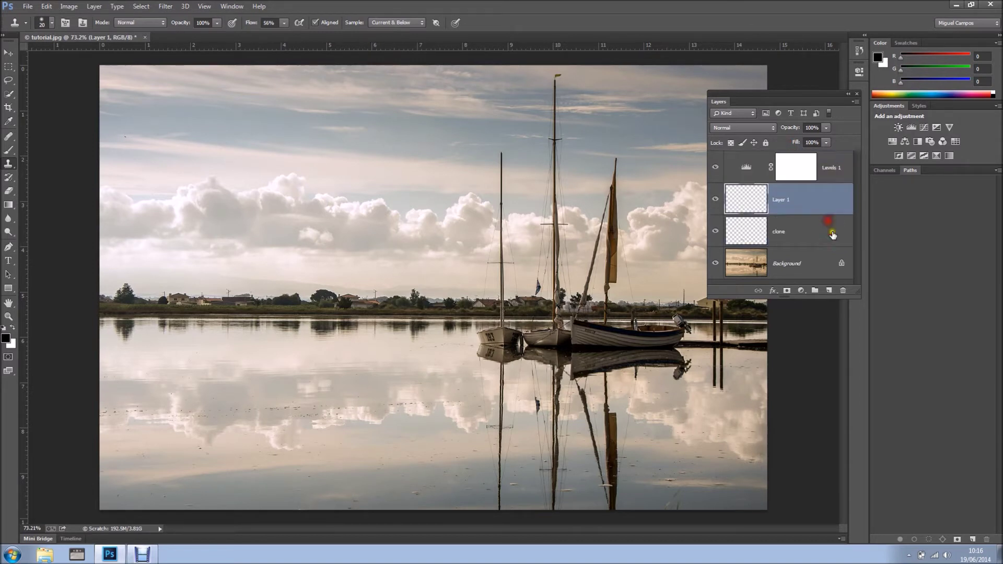
click(783, 200)
double_click(783, 200)
text(heal)
key(Return)
click(215, 174)
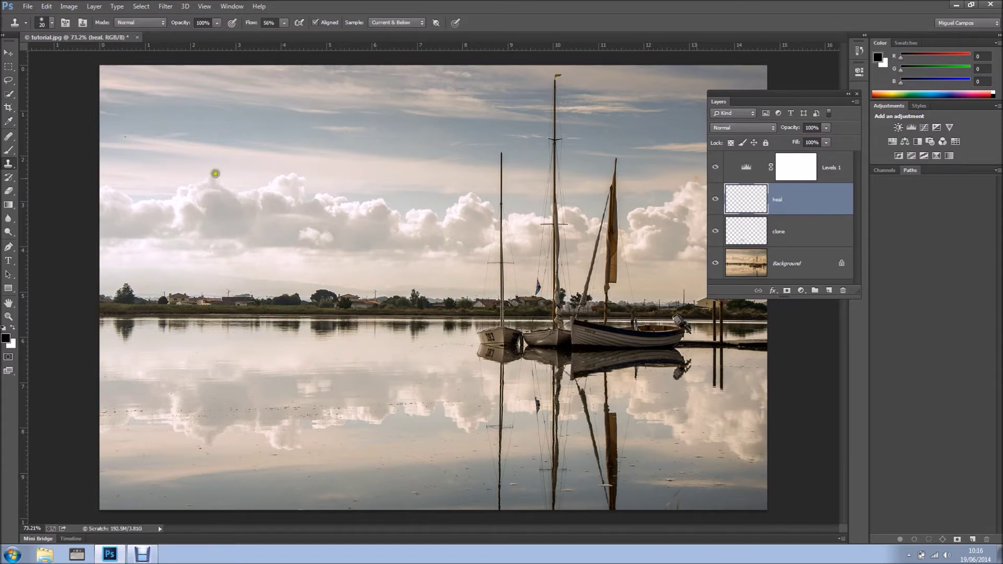
Step: Switch to the Healing Brush Tool for retouching the water on the heal layer
right_click(9, 137)
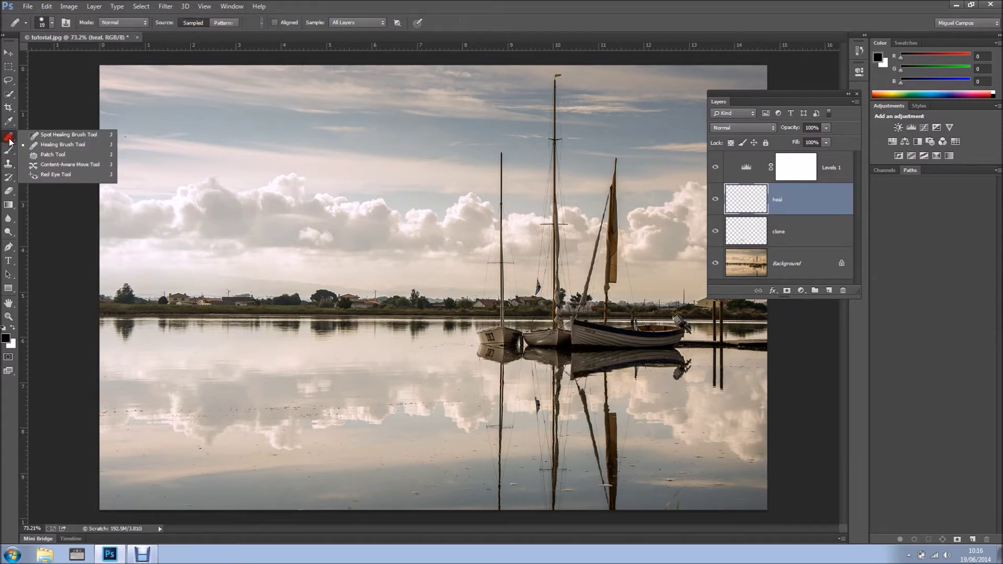
click(53, 145)
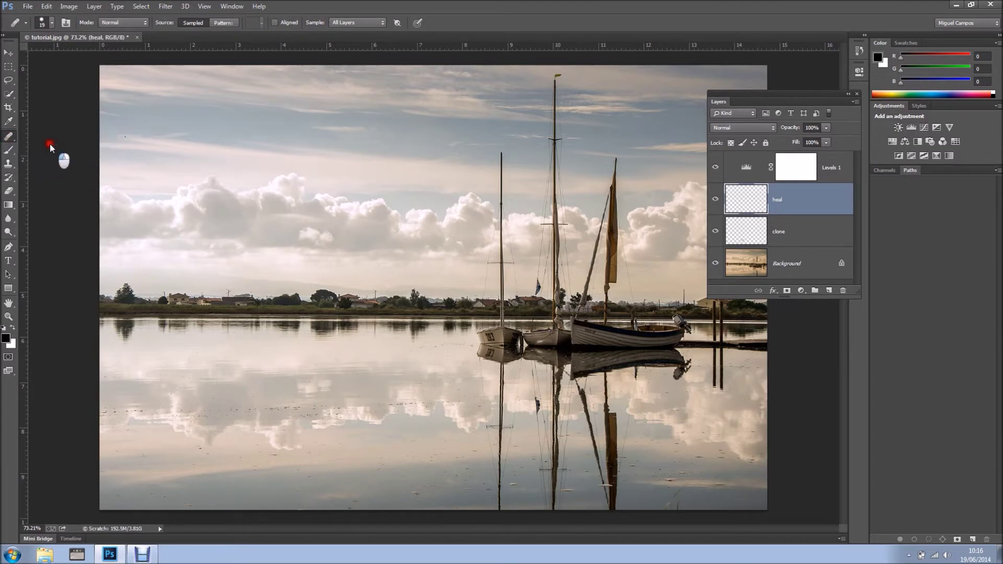
scroll(260, 465, up, 5)
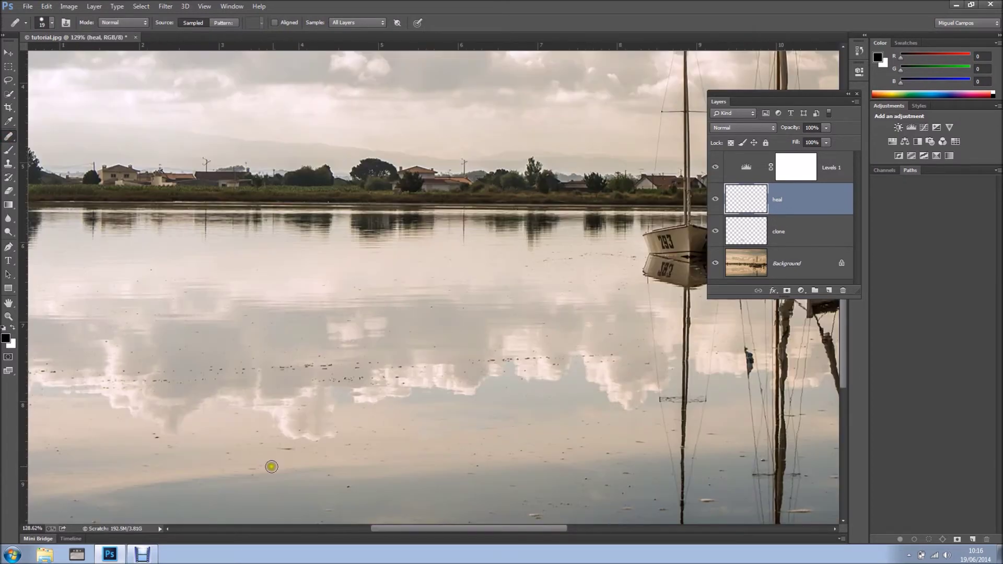
Step: Try healing a dark speck on the water while sampling All Layers, and compare with Levels 1 hidden and shown
alt+click(135, 434)
drag(156, 433, 176, 444)
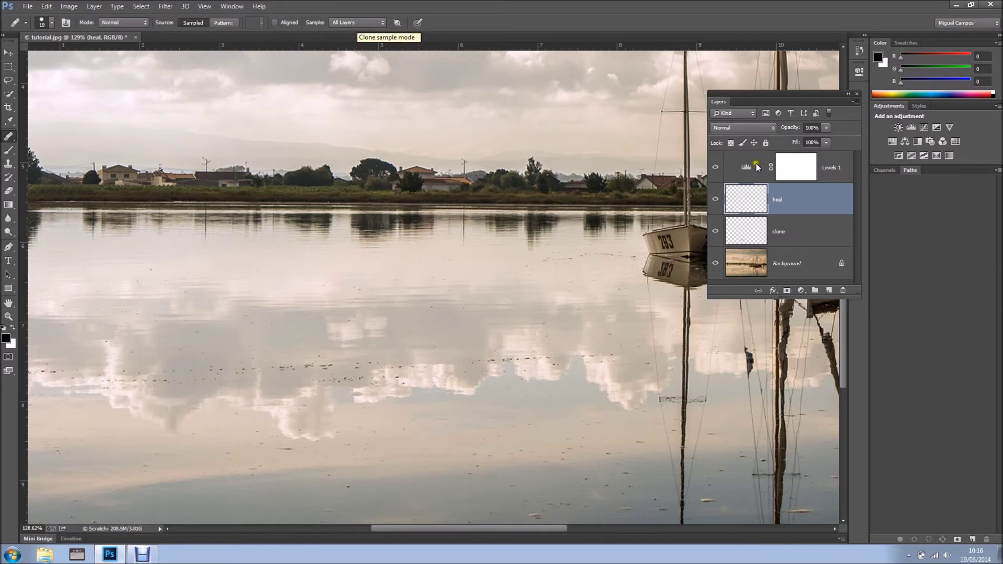
click(715, 167)
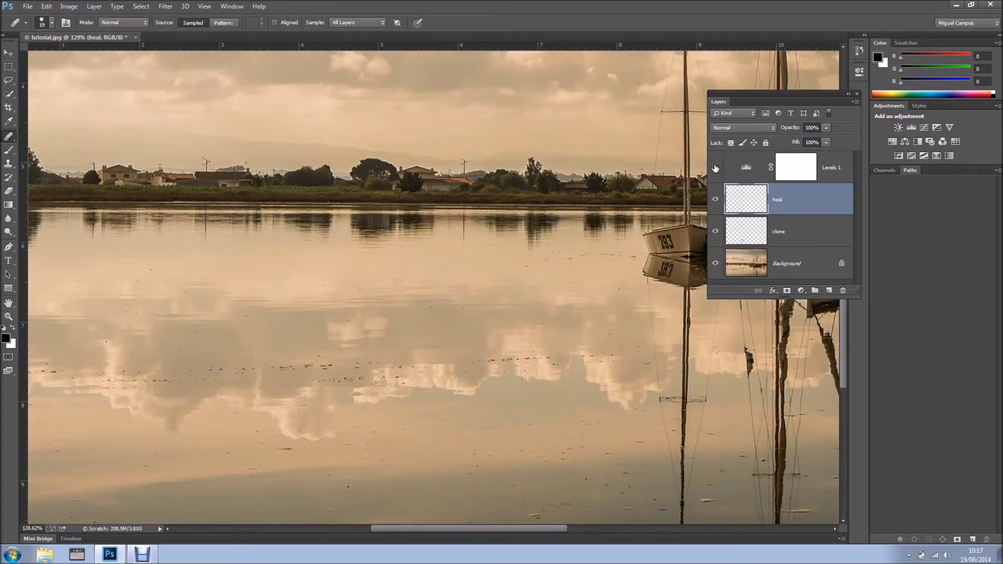
click(715, 166)
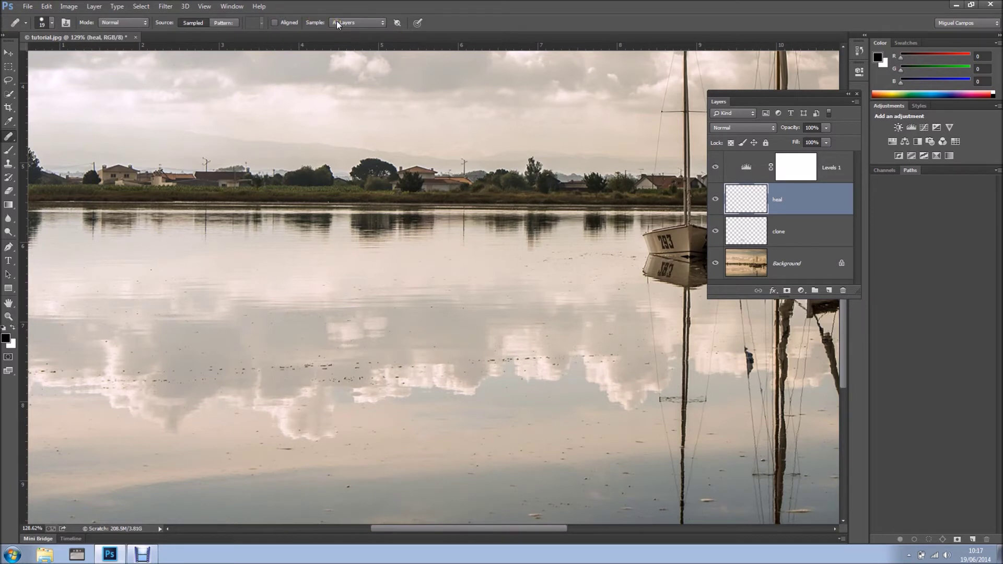
Step: Heal the small dark specks on the water beneath the cloud reflections, with the Healing Brush sampling Current & Below
click(357, 23)
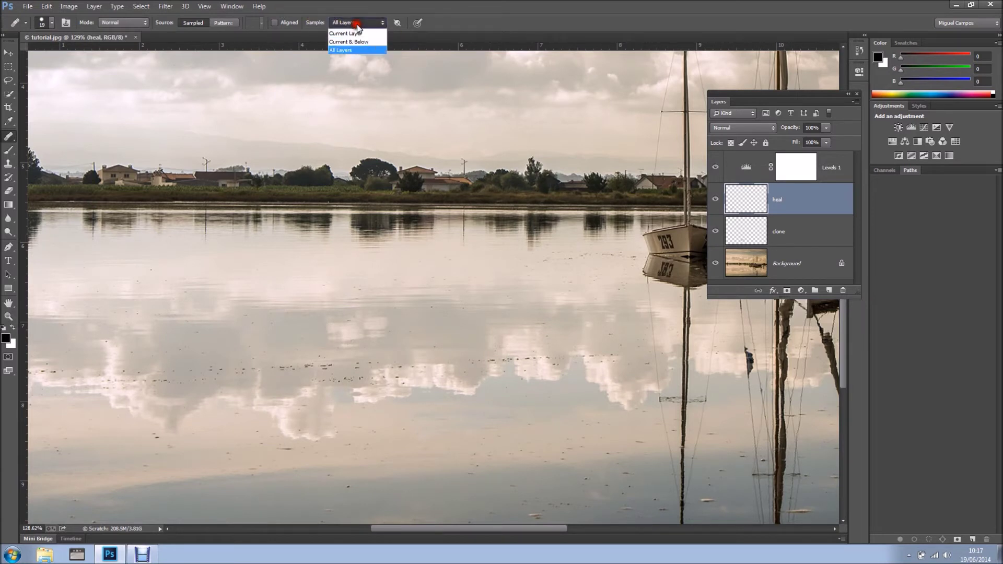
click(356, 41)
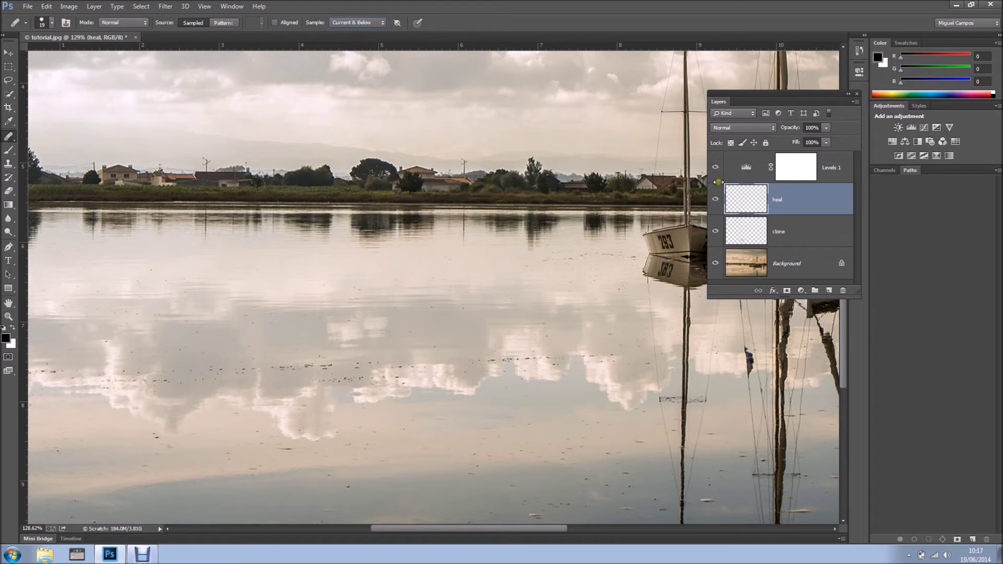
click(152, 437)
mouse_move(150, 436)
mouse_down()
mouse_move(139, 436)
mouse_move(163, 446)
mouse_move(153, 455)
mouse_up()
drag(217, 444, 224, 449)
click(238, 438)
mouse_move(263, 444)
mouse_down()
mouse_move(257, 434)
mouse_move(273, 441)
mouse_up()
drag(246, 469, 256, 467)
mouse_move(320, 484)
mouse_down()
mouse_move(323, 473)
mouse_move(326, 487)
mouse_move(369, 488)
mouse_up()
Step: Hide and reshow the heal layer twice to compare the water with and without the retouching
click(715, 200)
click(716, 200)
click(715, 199)
click(715, 200)
Step: Duplicate the Background layer and undo the duplication
click(777, 264)
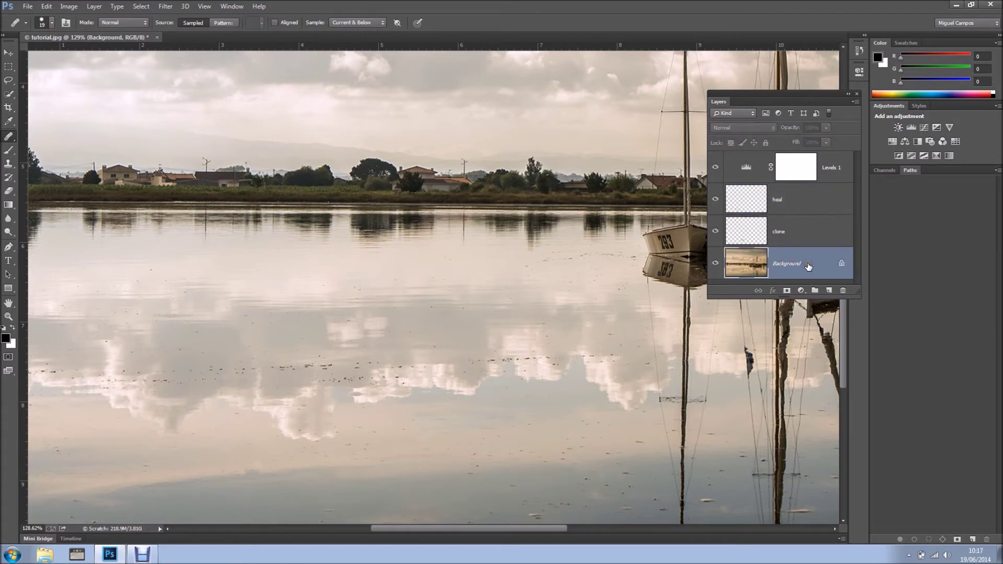
drag(820, 299, 820, 346)
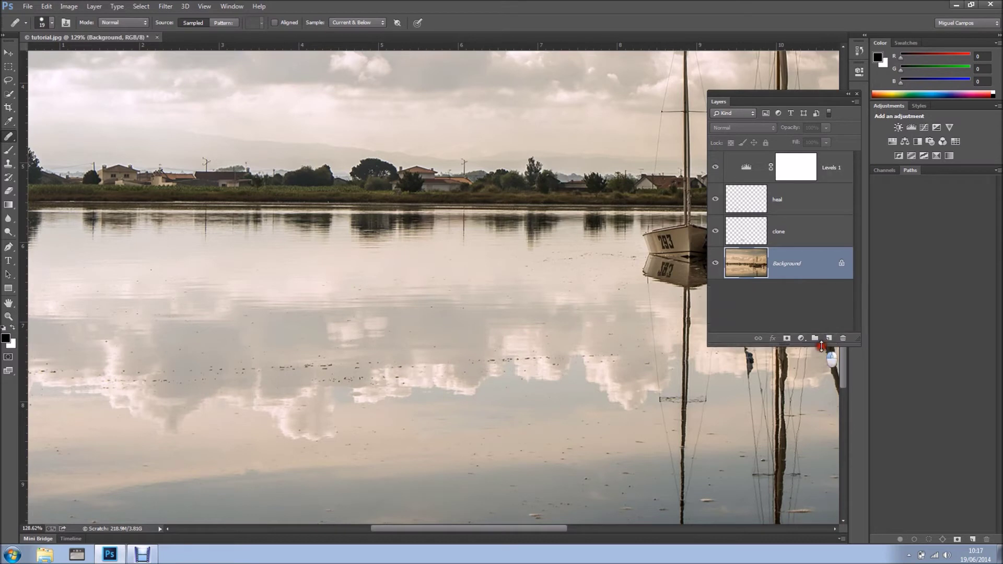
drag(812, 268, 829, 339)
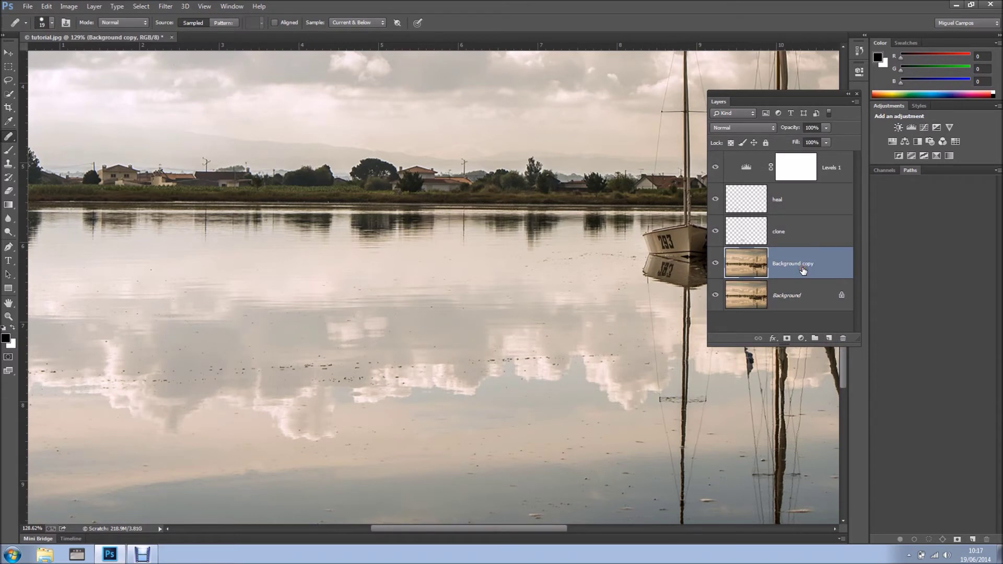
key(ctrl+z)
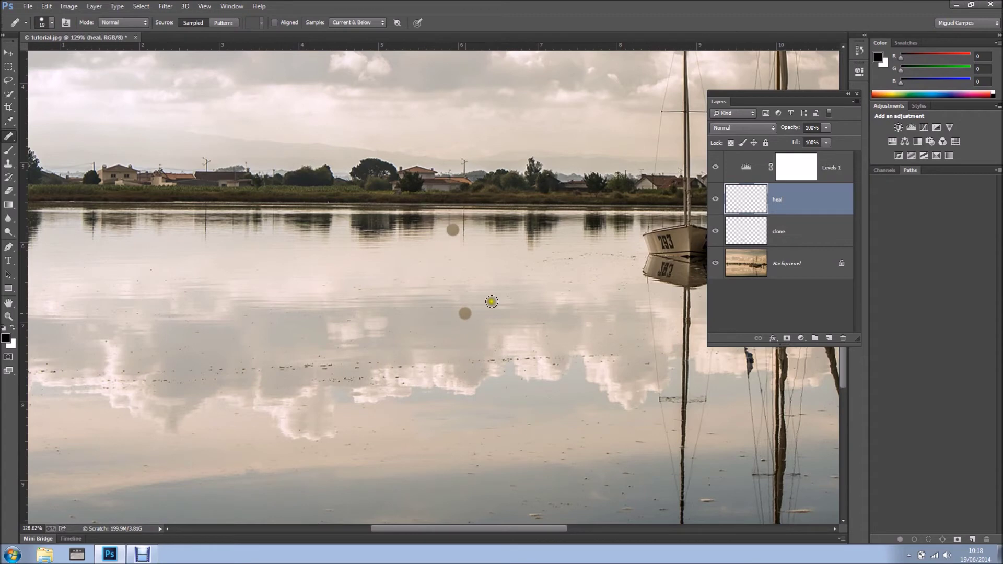
Step: Select the Levels 1 layer and move the floating layer list so it sits over the sky beside the masts
click(835, 177)
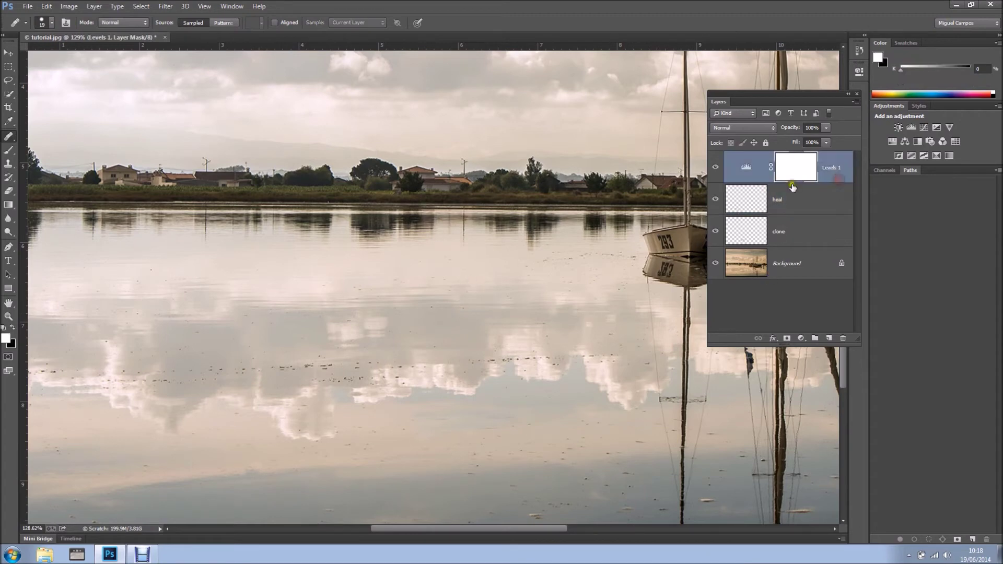
scroll(476, 302, down, 2)
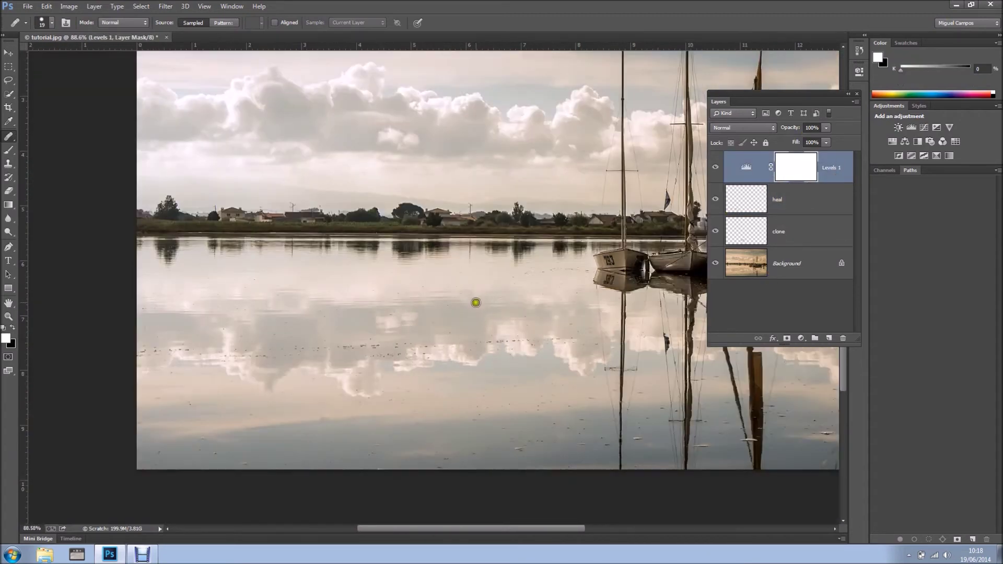
scroll(476, 302, down, 1)
click(832, 92)
drag(833, 91, 842, 118)
drag(748, 44, 703, 76)
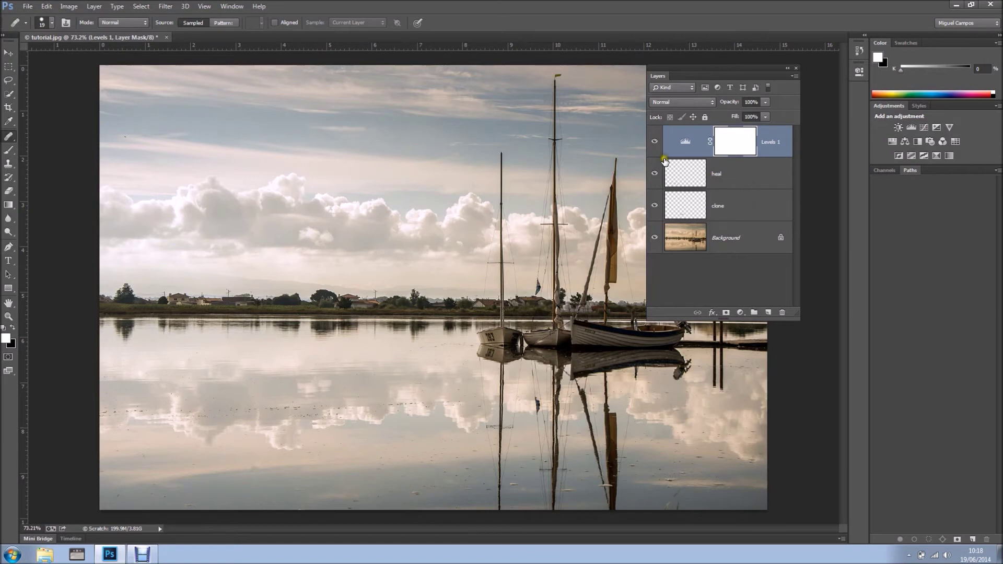
click(71, 6)
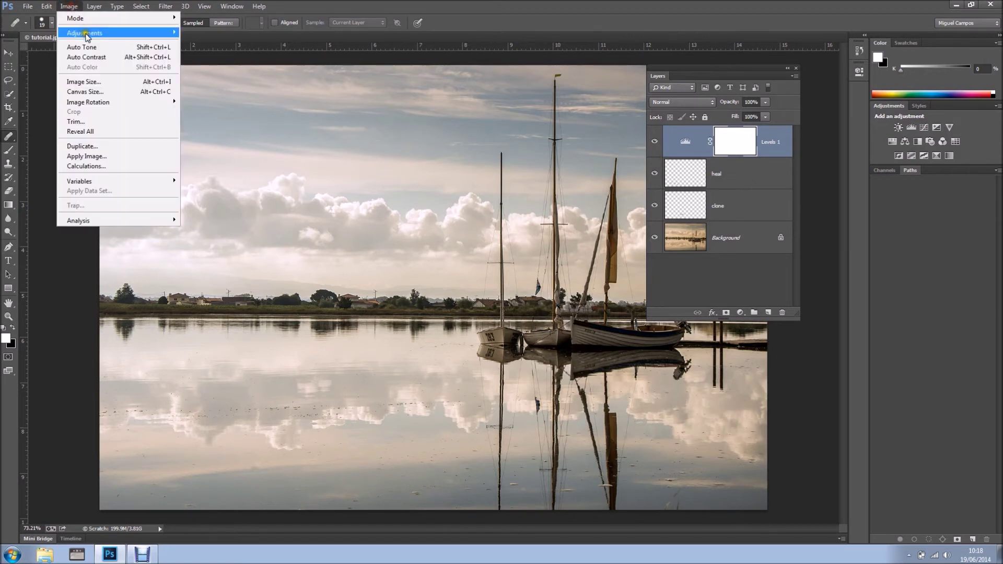
mouse_move(86, 34)
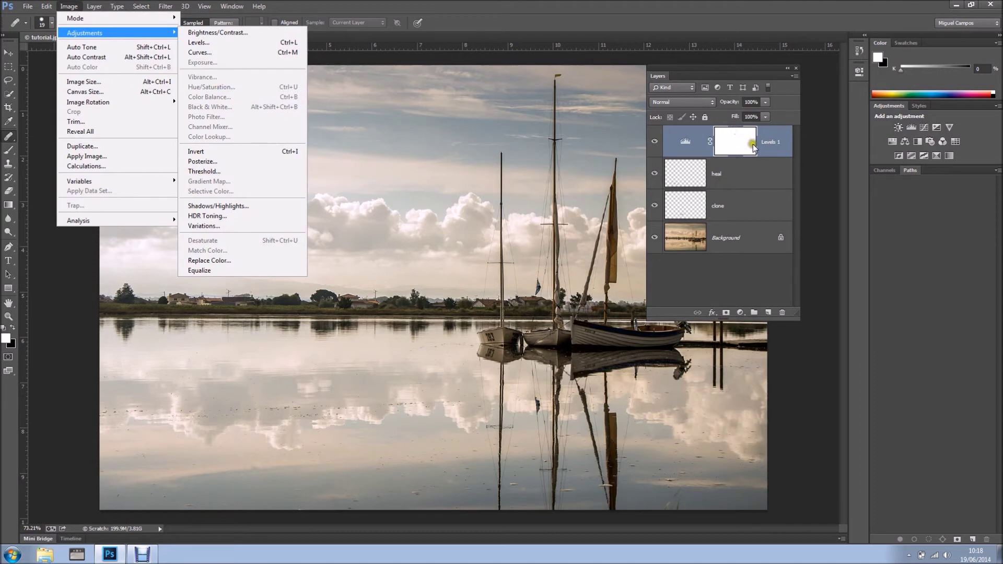
click(771, 147)
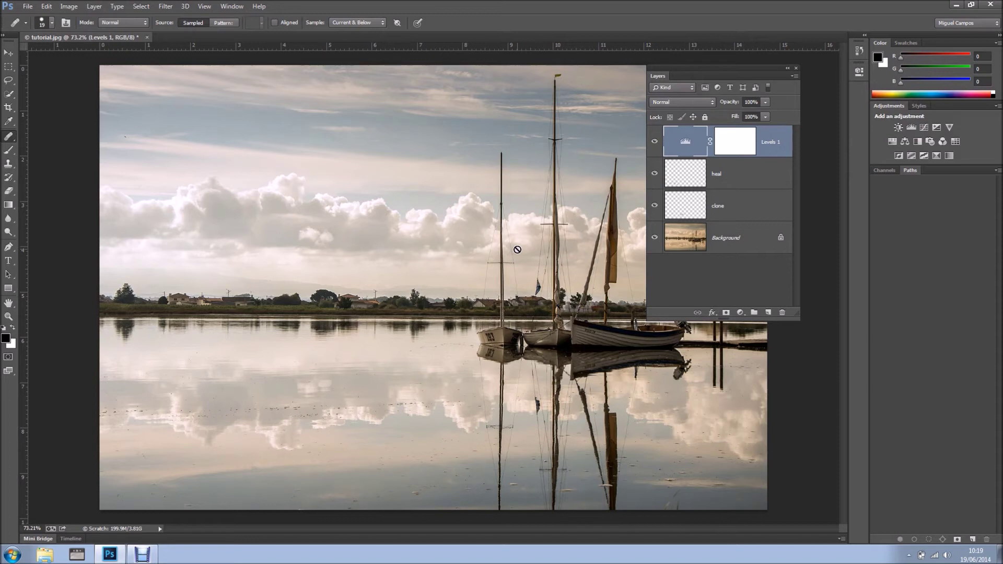
Step: Add a Black & White adjustment layer above Levels 1 and reposition the layer list clear of its settings
click(740, 313)
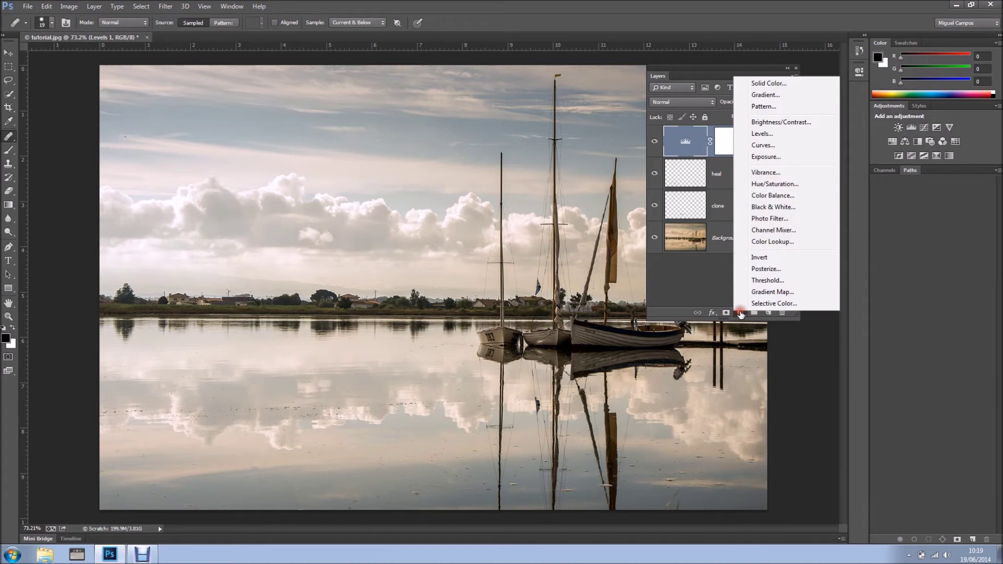
click(774, 208)
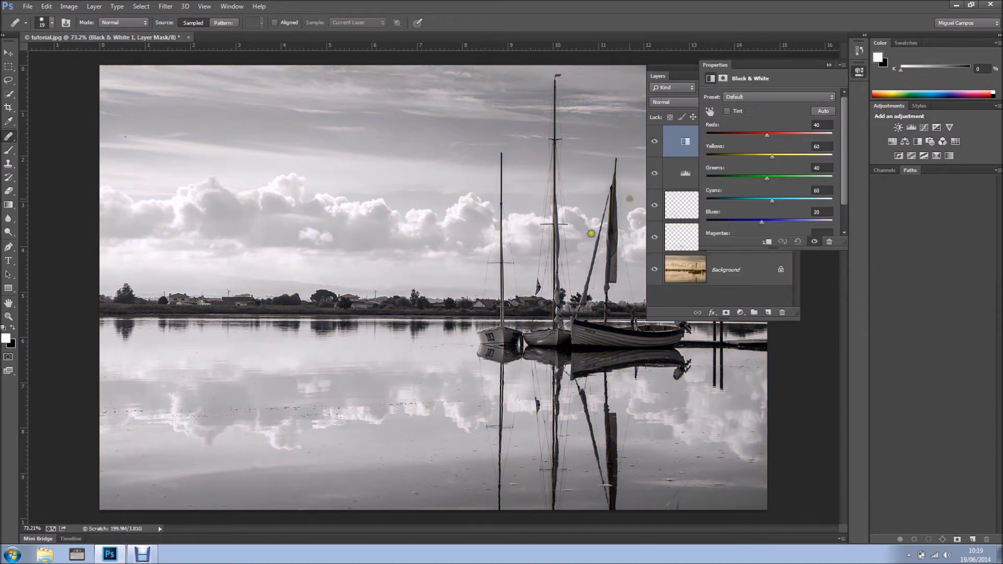
click(678, 78)
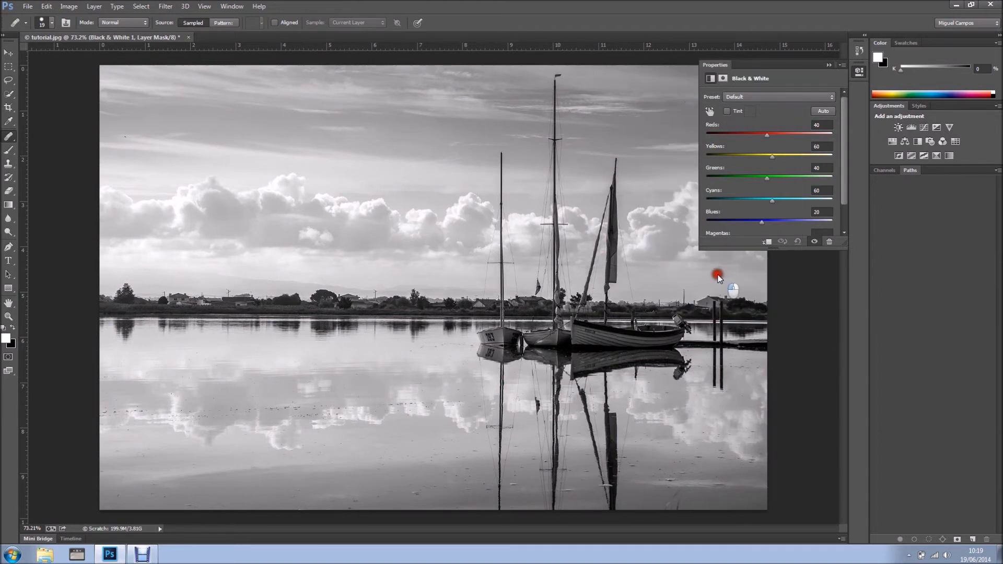
key(F7)
Step: Set the Black & White mix to Reds 240, Yellows -95, Greens -62, Cyans -161, Blues 100 and Magentas -140
drag(768, 135, 722, 223)
click(842, 210)
click(757, 110)
drag(757, 116, 818, 112)
click(774, 149)
drag(752, 137, 734, 135)
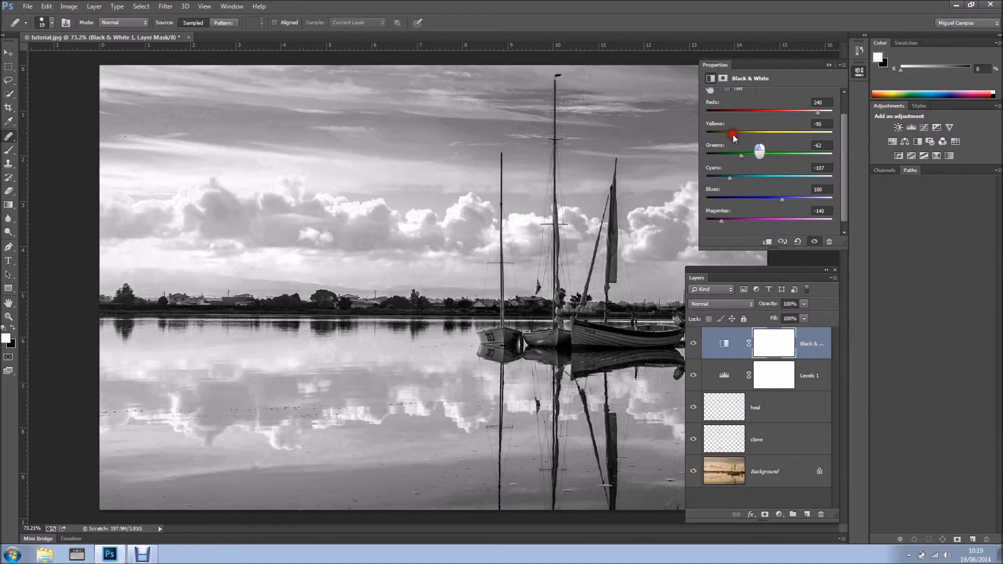
drag(730, 178, 718, 180)
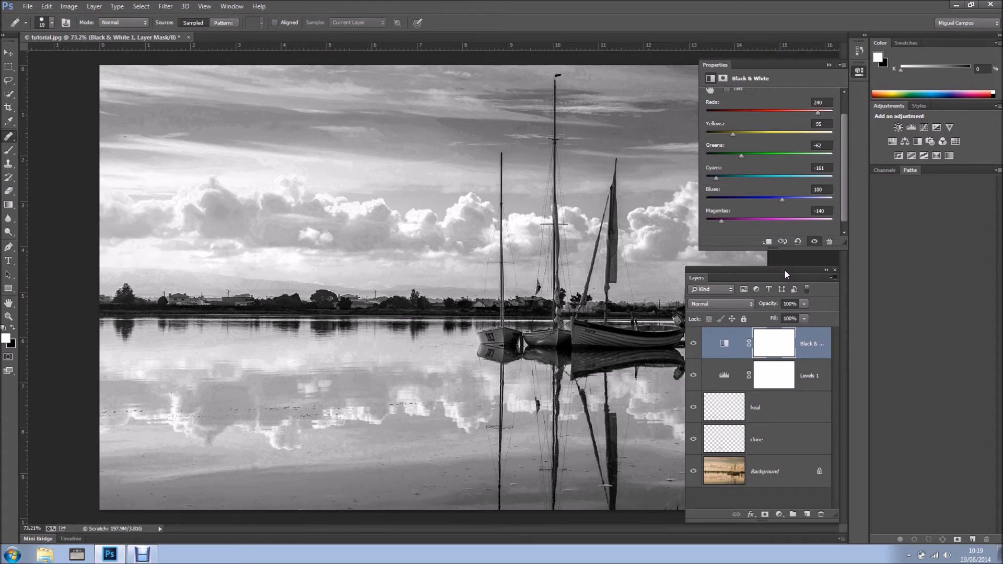
Step: Add a Curves adjustment layer on top, anchor the RGB curve's midtones and pull its shadows slightly down
click(780, 513)
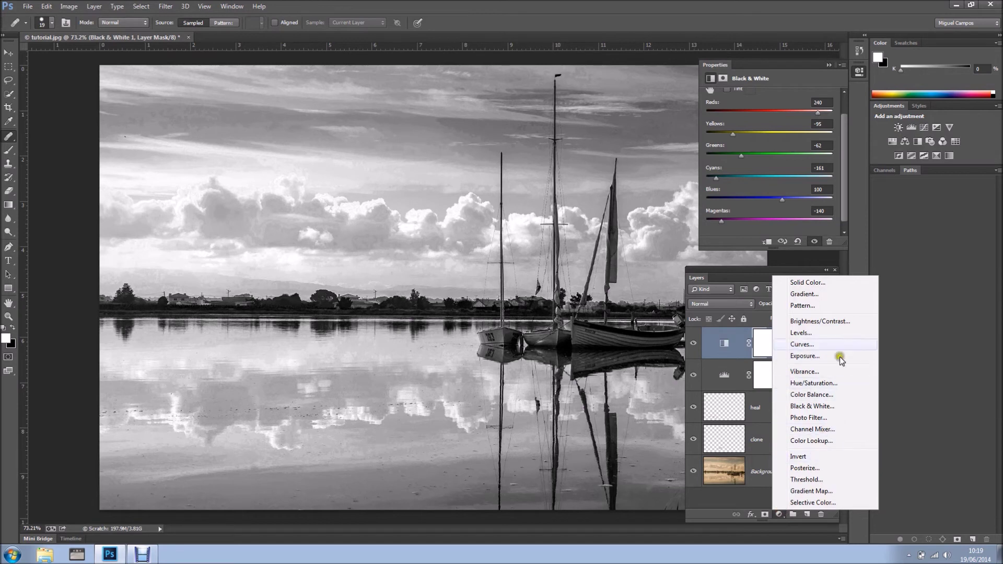
click(817, 344)
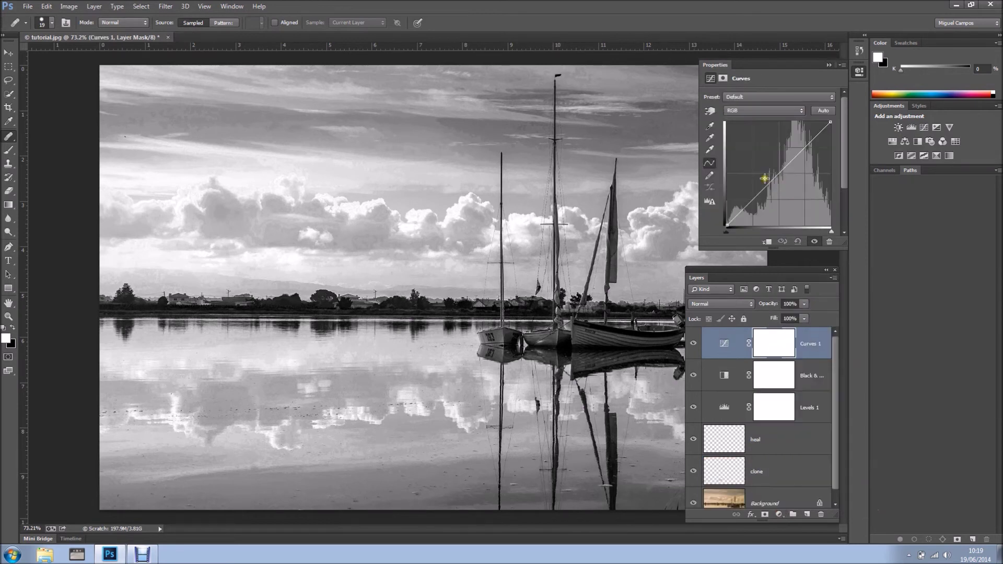
click(778, 173)
drag(755, 196, 756, 201)
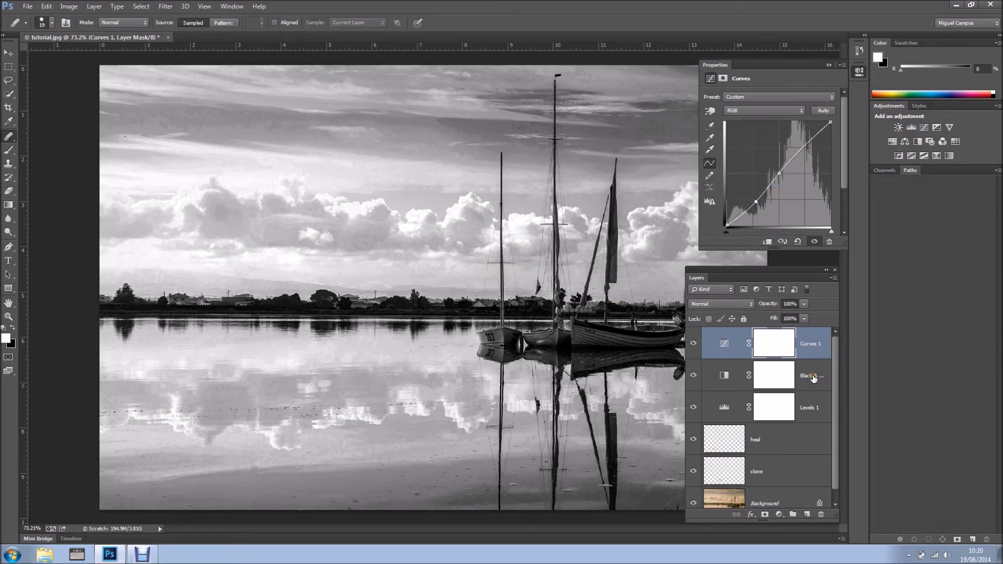
Step: Set the Black & White 1 layer's mix to Reds 85, Yellows -37, Greens -4 and Cyans -64
click(721, 376)
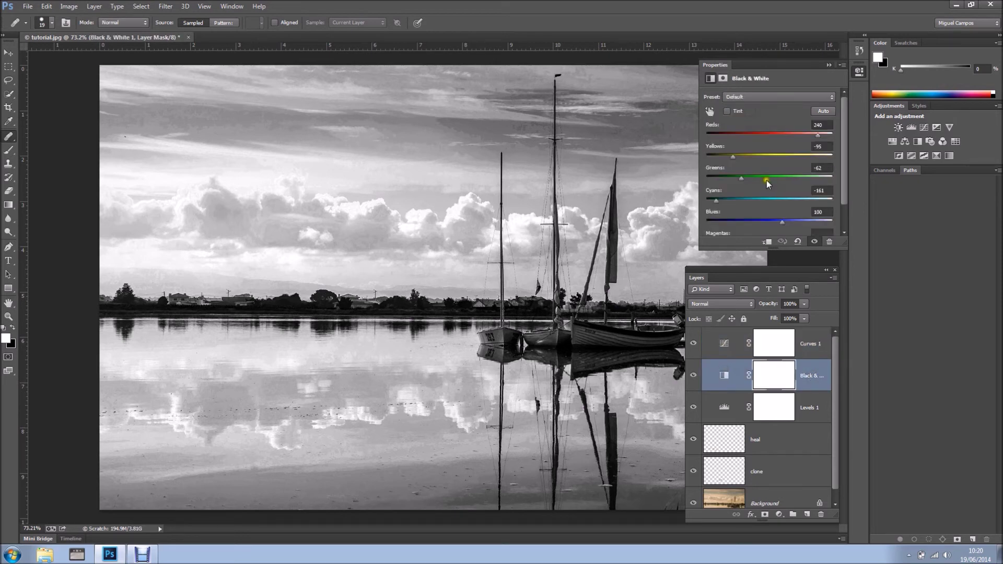
drag(817, 134, 751, 165)
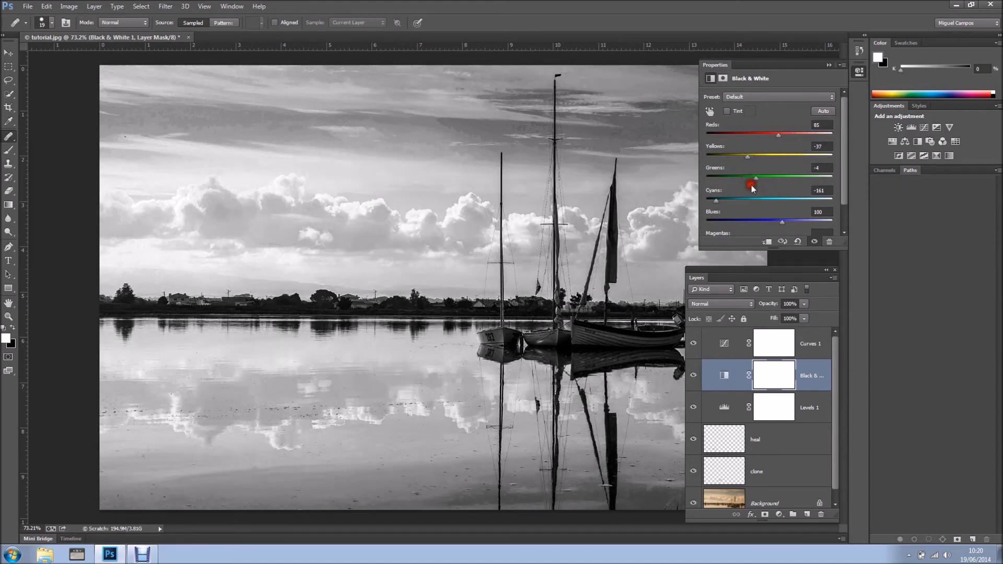
drag(716, 198, 741, 199)
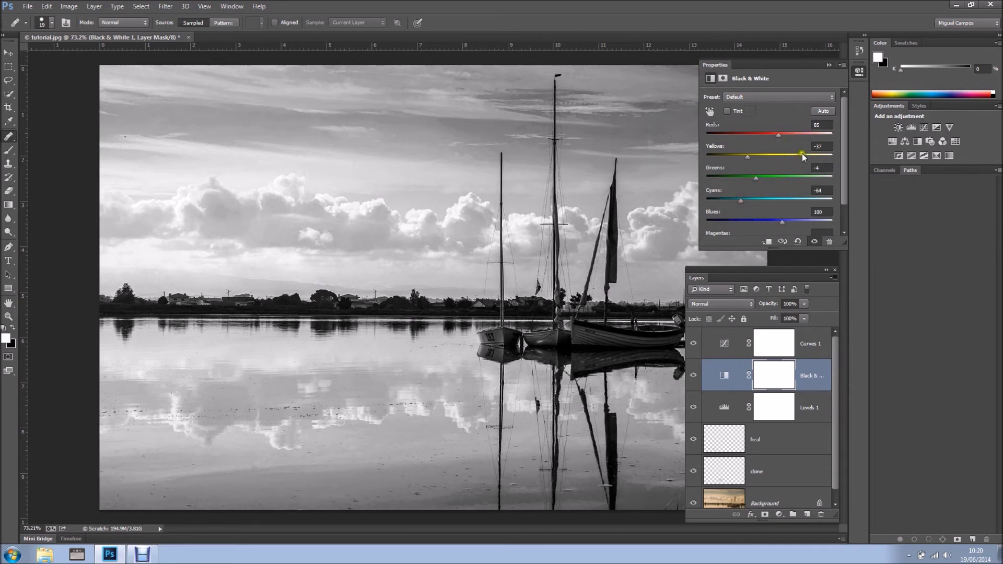
click(779, 515)
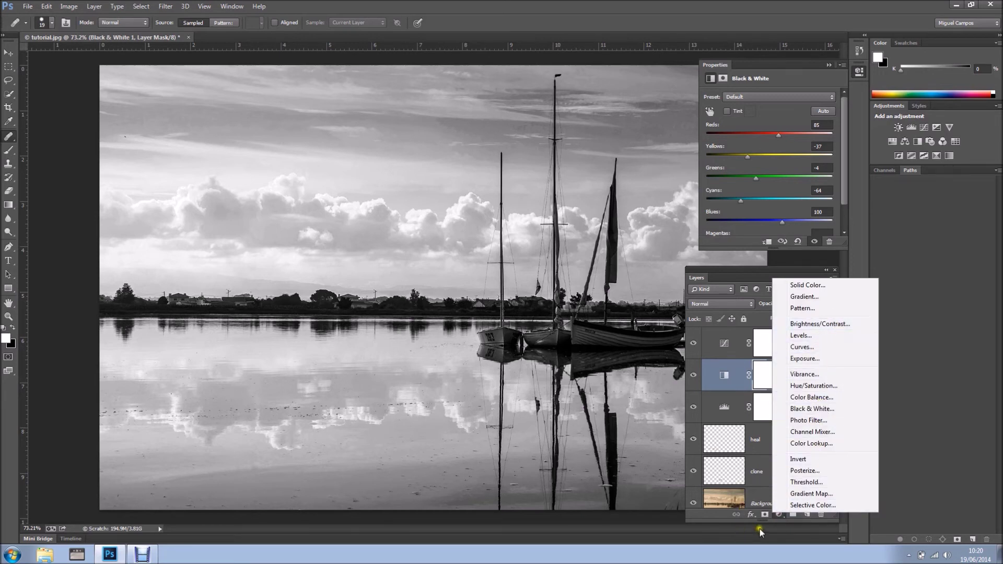
click(713, 521)
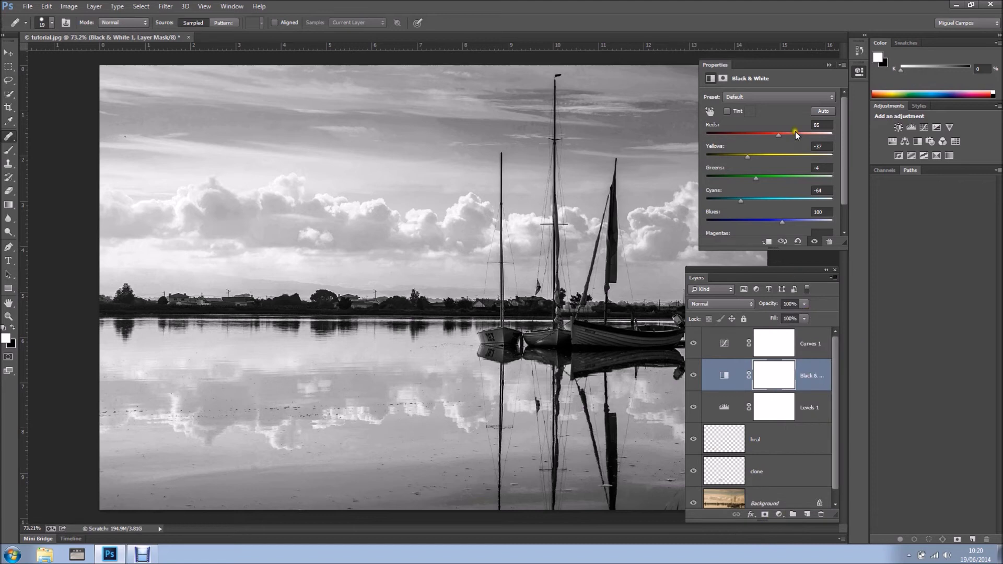
Step: Collapse the adjustment settings, then move the floating layer list higher and lengthen it to fit all layers, with the heal layer selected
click(827, 66)
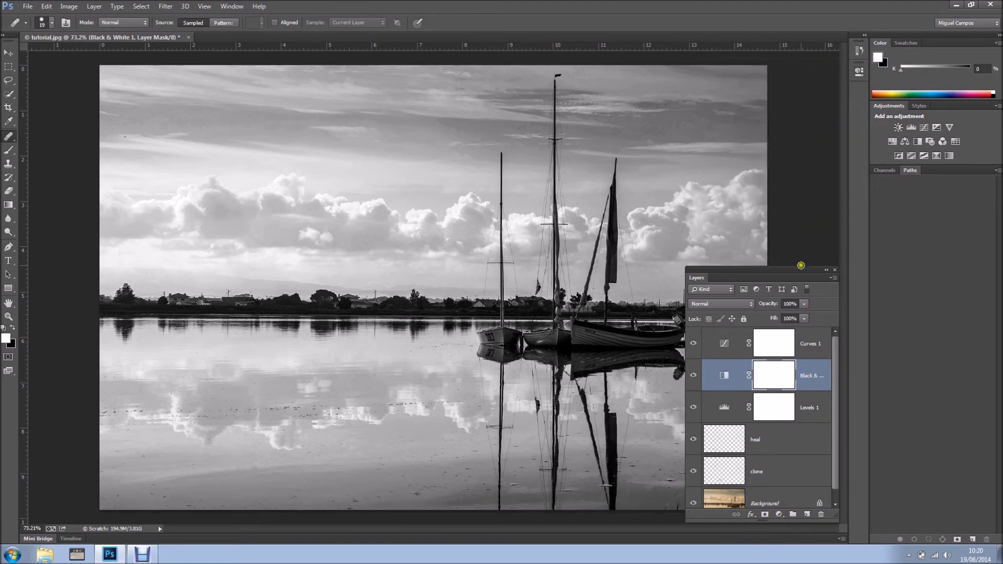
drag(802, 275, 817, 137)
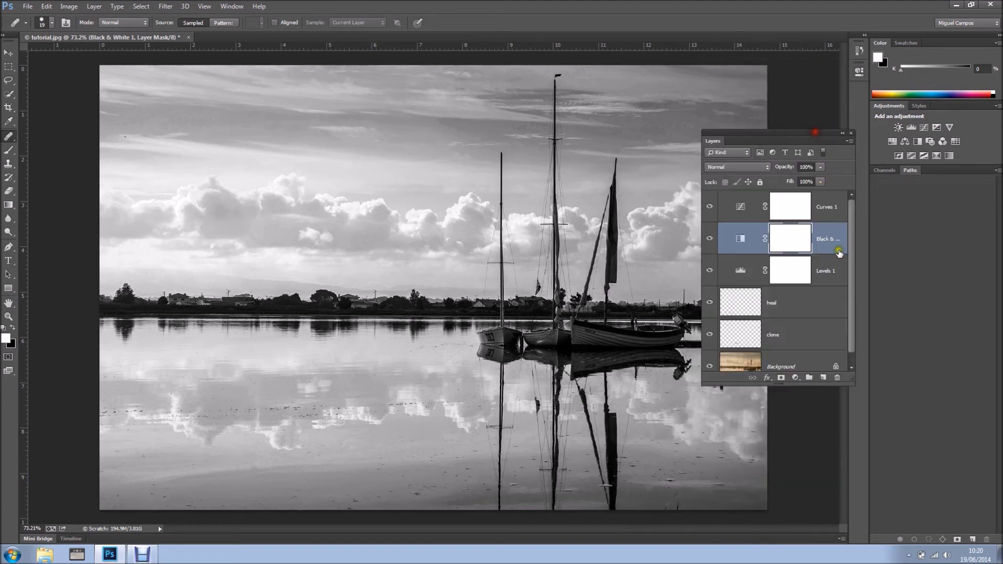
click(797, 309)
click(794, 331)
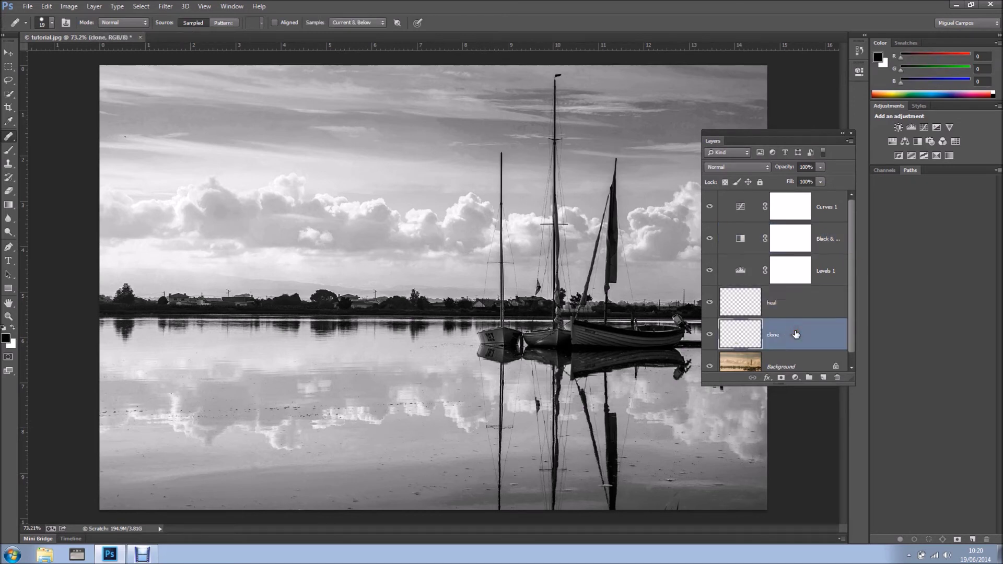
click(795, 311)
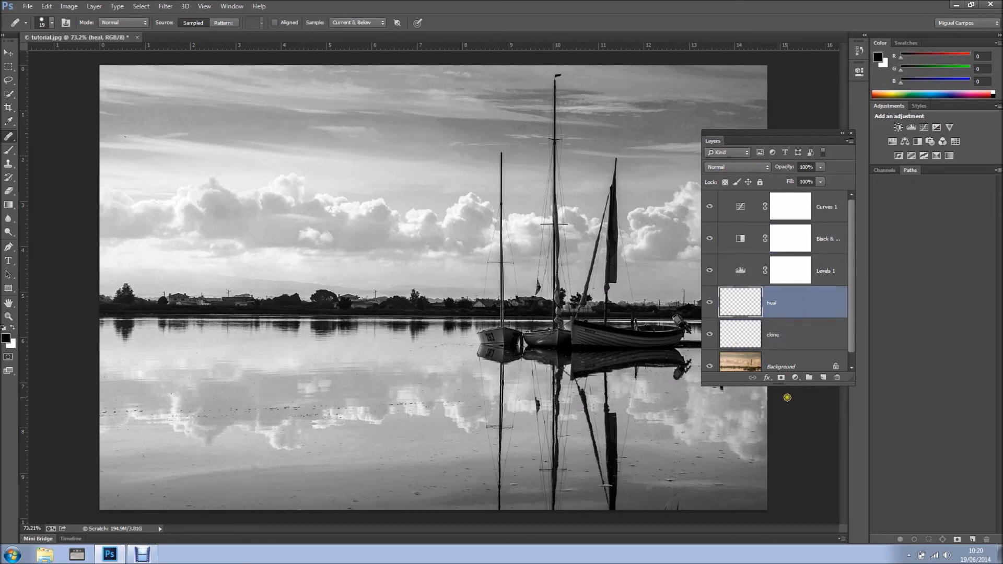
drag(793, 388, 799, 446)
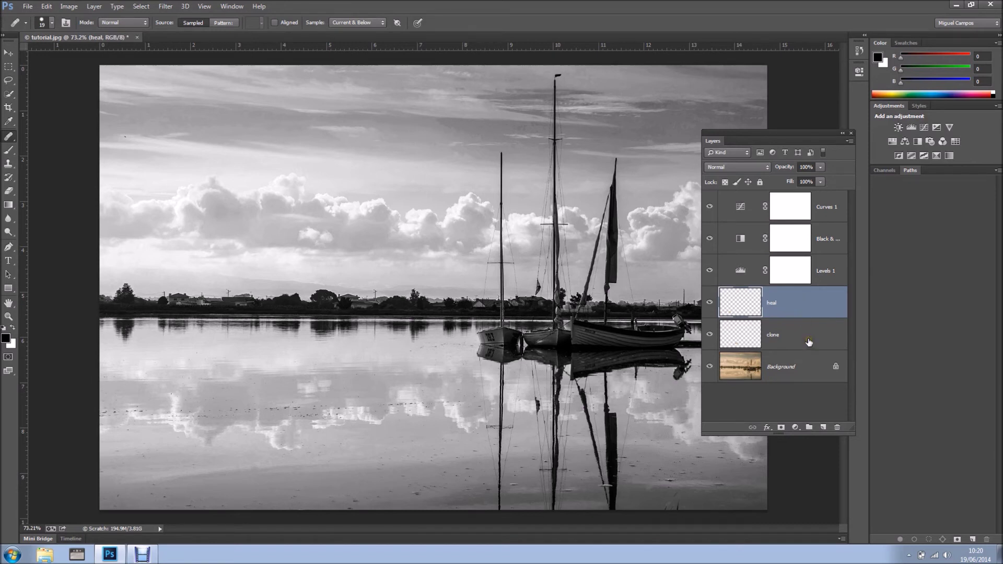
Step: Group the heal and clone layers and name the group cleanup
click(799, 296)
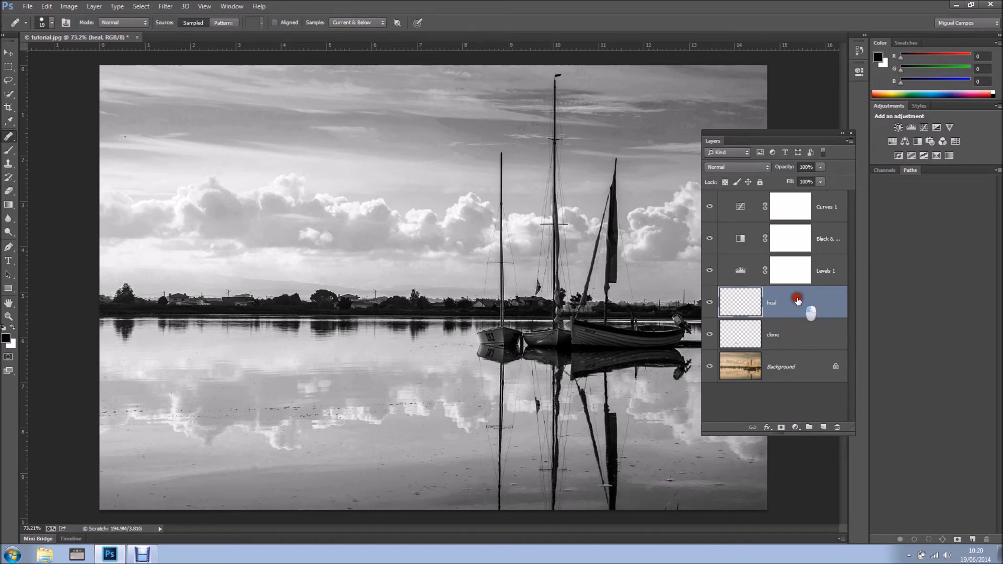
shift+click(812, 340)
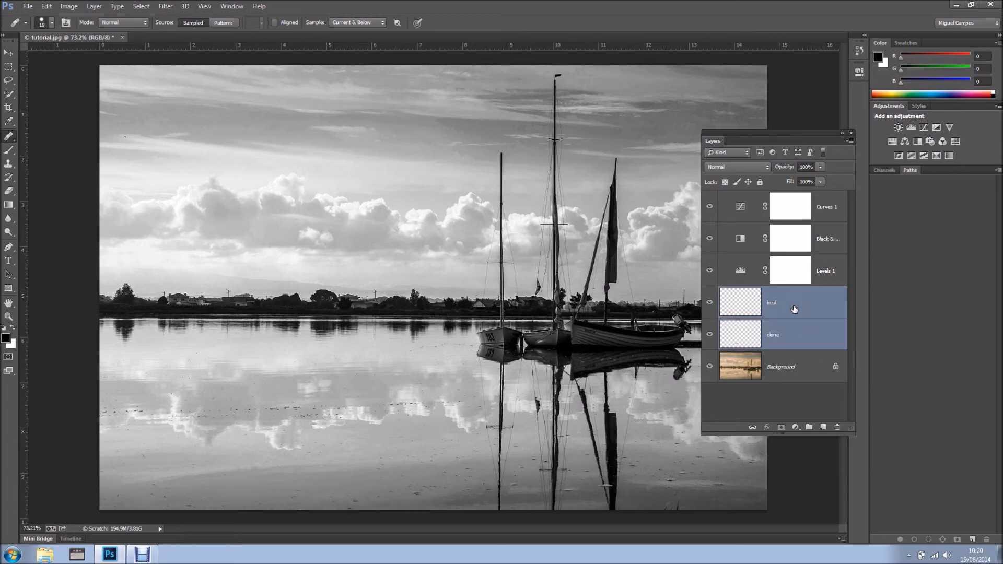
click(808, 428)
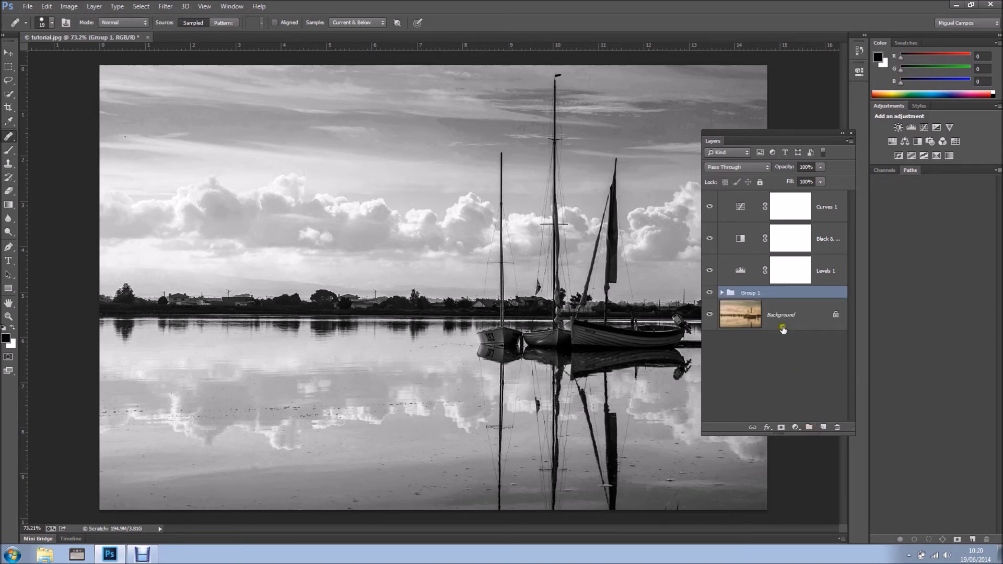
click(721, 294)
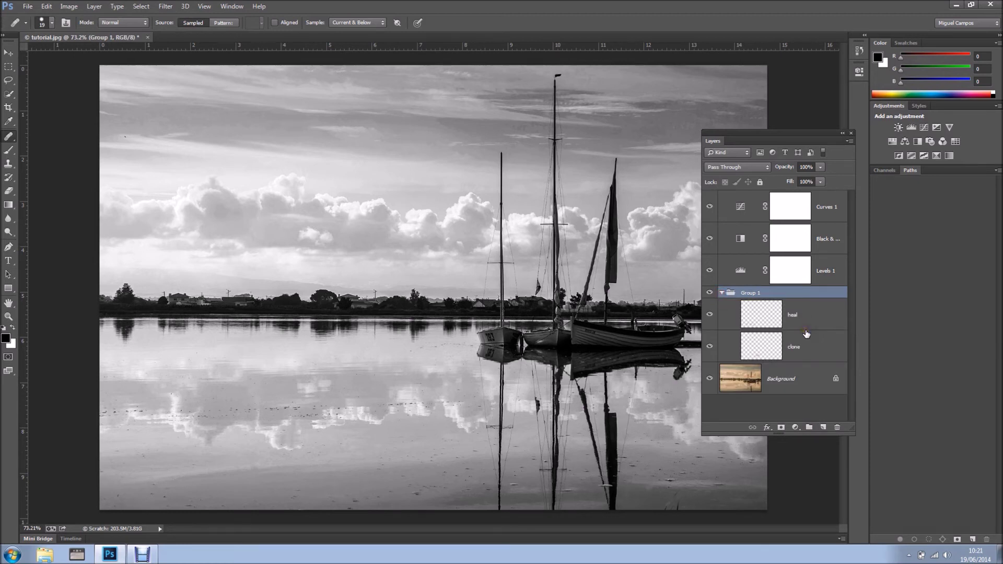
click(722, 293)
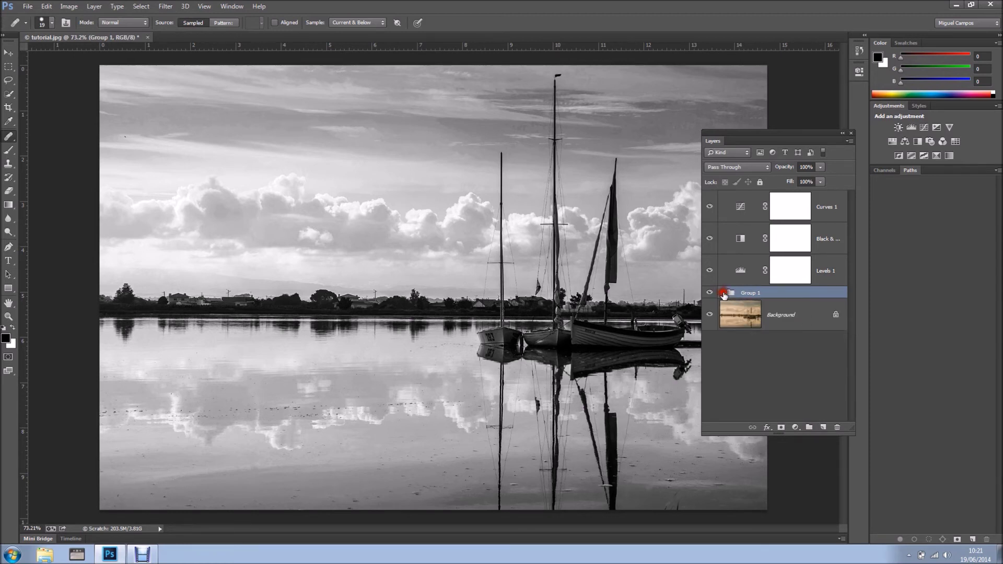
double_click(753, 293)
text(cleanup)
key(Return)
Step: Group the Levels, Black & White and Curves adjustment layers and name the group adjustments
click(828, 273)
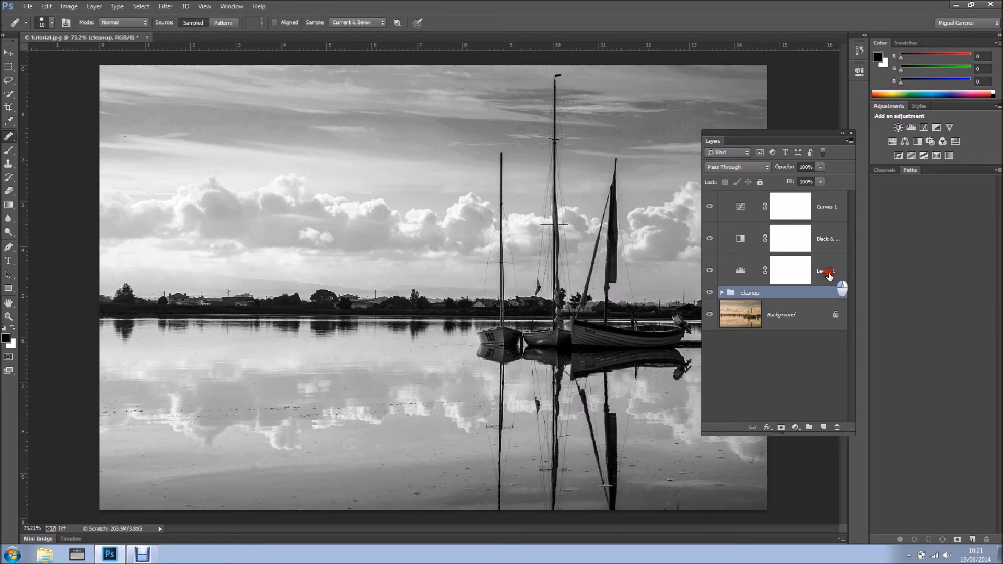
shift+click(829, 209)
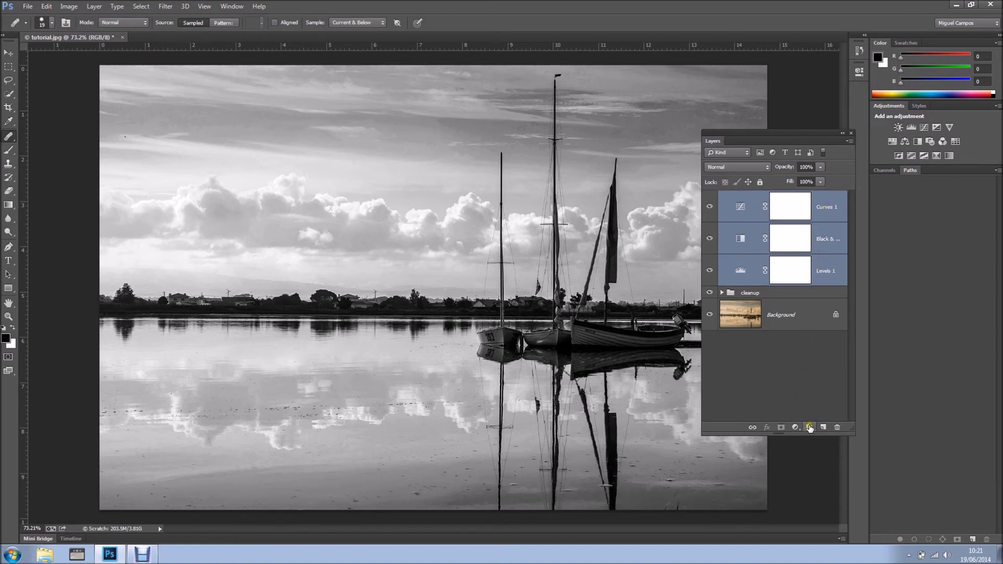
click(809, 428)
double_click(749, 197)
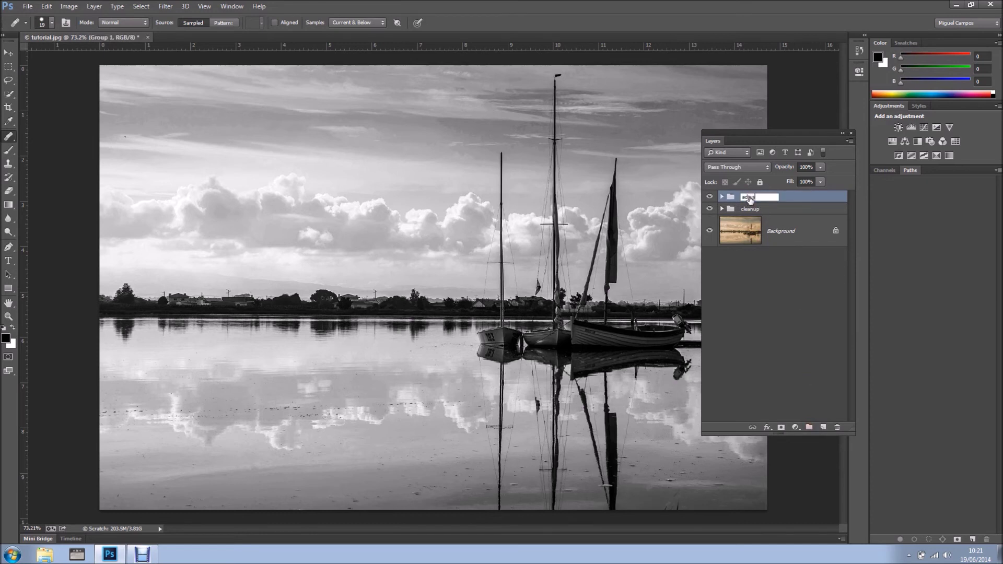
key(Return)
Step: Check the contents of the cleanup group, then expand the adjustments group and select the Curves 1 layer mask
click(721, 209)
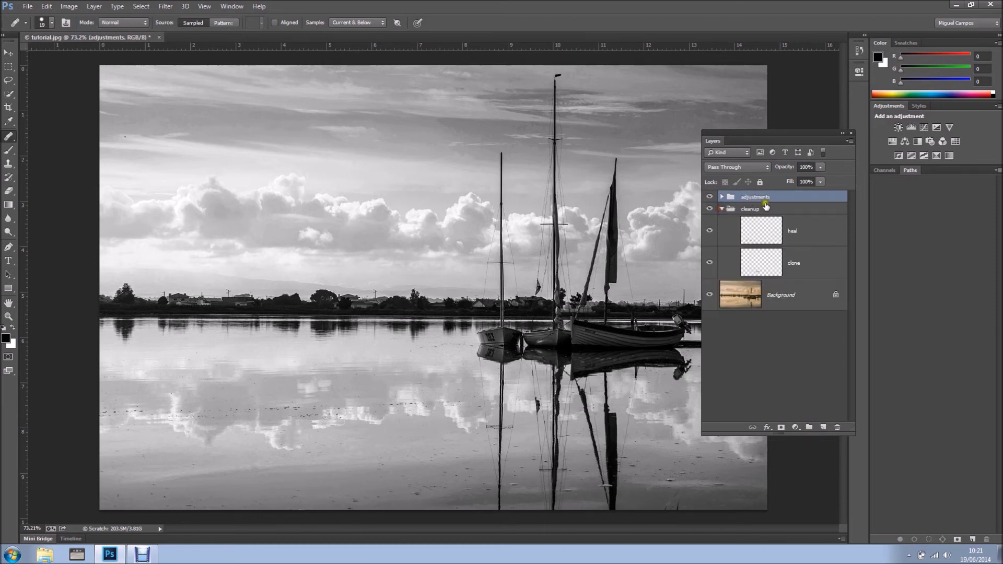
click(721, 209)
click(721, 196)
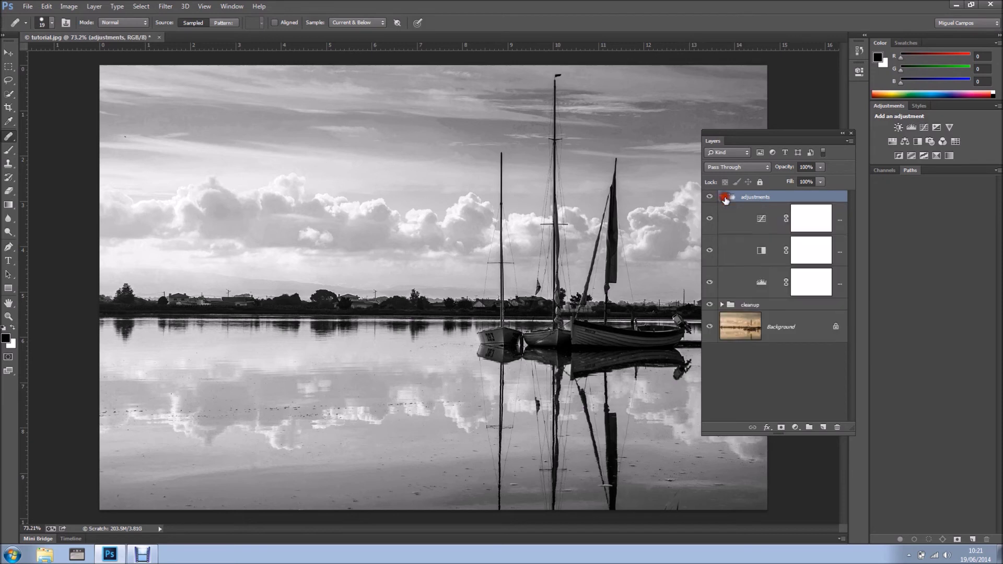
click(777, 223)
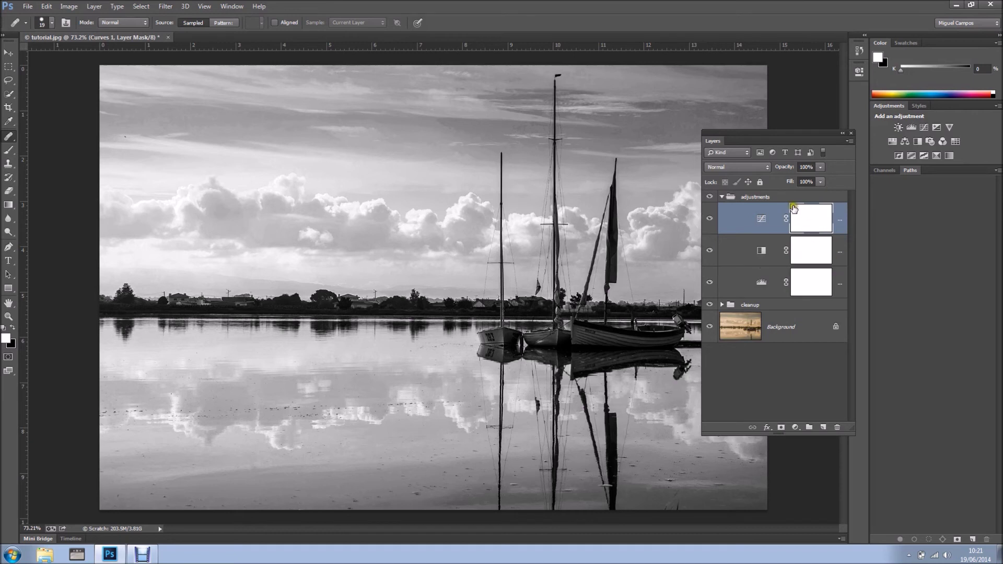
click(810, 213)
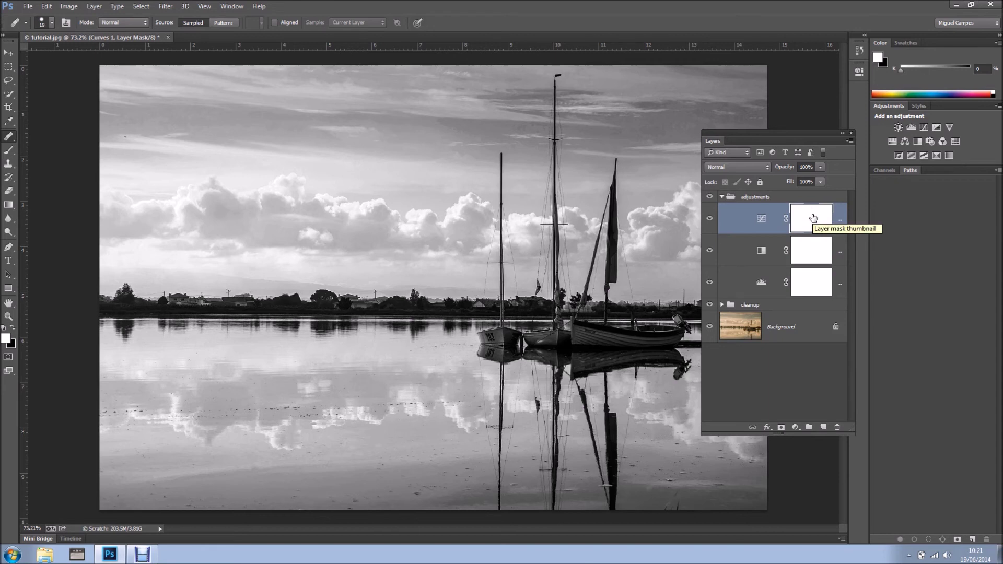
Step: Hide the Curves 1 layer, select the Black & White 1 mask and move the layer list clear of the photo
click(710, 219)
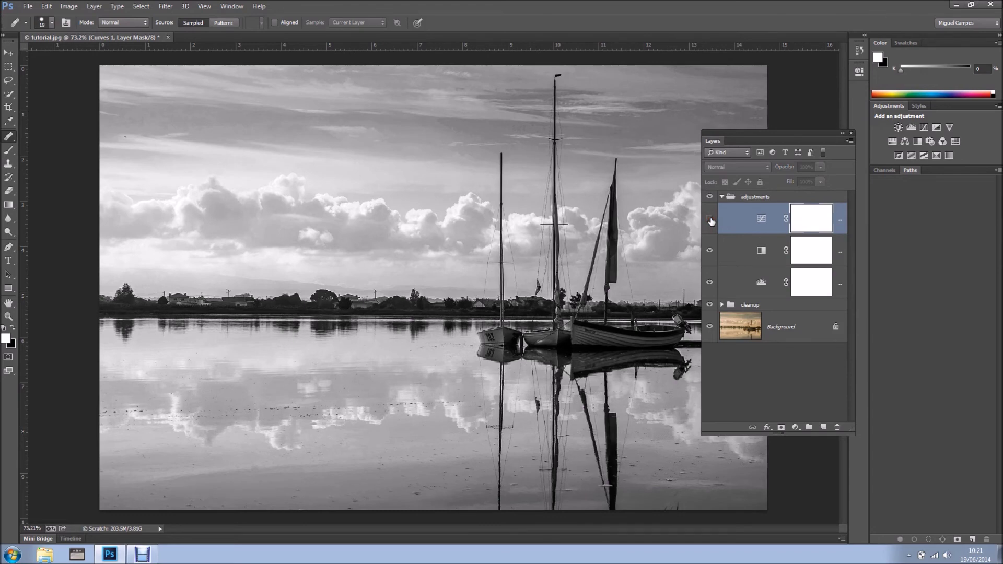
click(710, 252)
click(710, 251)
click(811, 253)
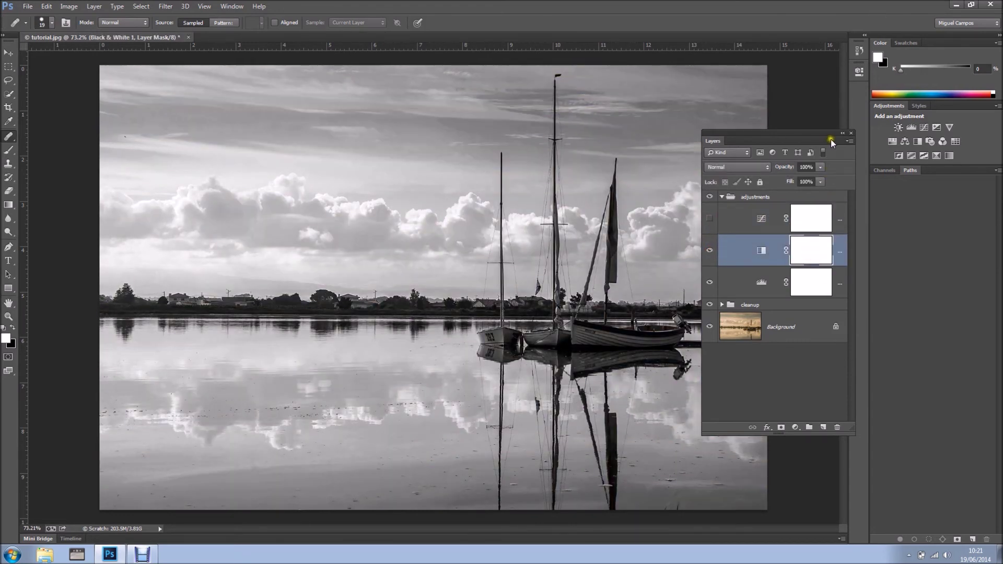
drag(831, 138, 938, 132)
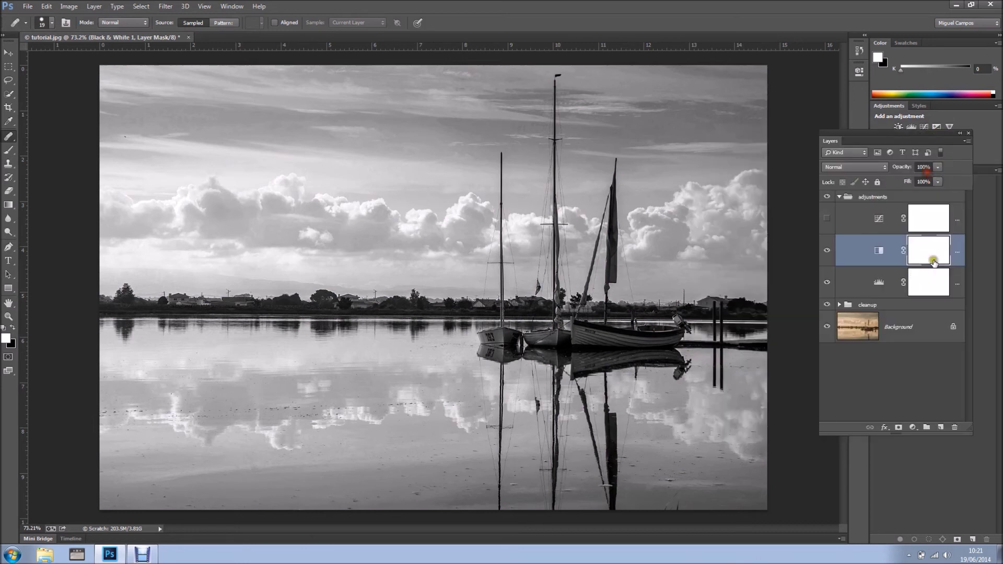
Step: Paint on the Black & White 1 mask with a black brush over the boats and the sail to reveal their colour
click(926, 252)
click(9, 150)
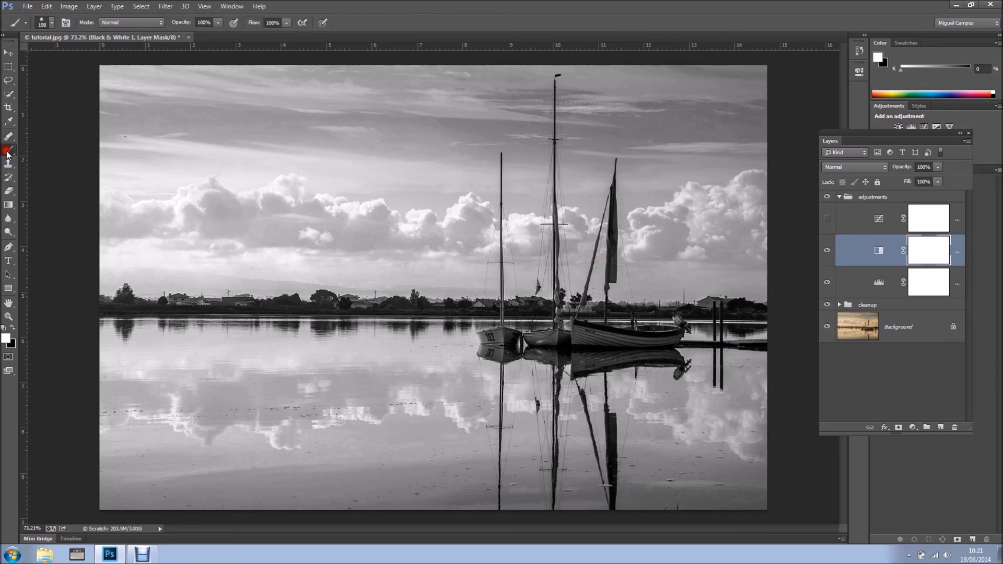
click(12, 329)
click(929, 249)
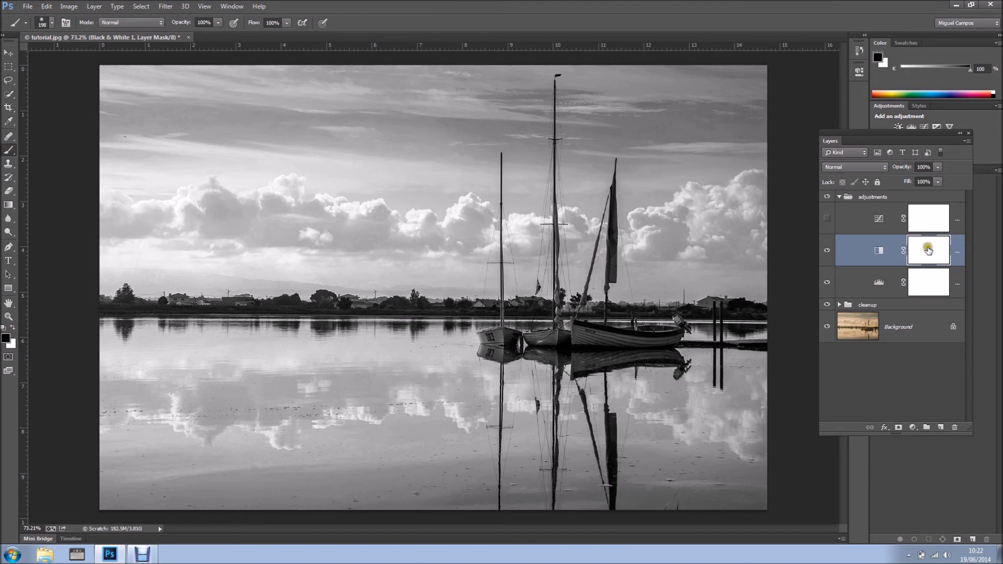
mouse_move(571, 289)
mouse_down()
mouse_move(586, 258)
mouse_move(612, 275)
mouse_up()
mouse_move(656, 341)
mouse_down()
mouse_move(490, 335)
mouse_move(632, 333)
mouse_up()
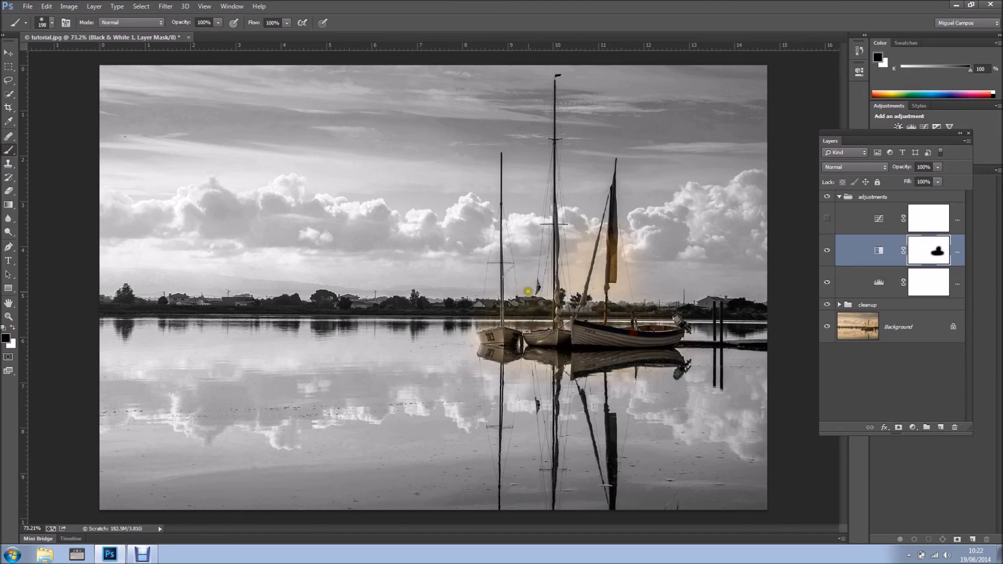
Step: Enlarge the brush to 1200 px and paint black on the Black & White 1 mask around the boats and masts
key(bracketright)
key(bracketright)
key(bracketright)
key(bracketright)
key(bracketright)
key(bracketright)
key(bracketright)
key(bracketright)
key(bracketright)
click(559, 287)
drag(559, 287, 565, 264)
click(567, 311)
mouse_move(566, 312)
mouse_down()
mouse_move(569, 272)
mouse_move(575, 320)
mouse_up()
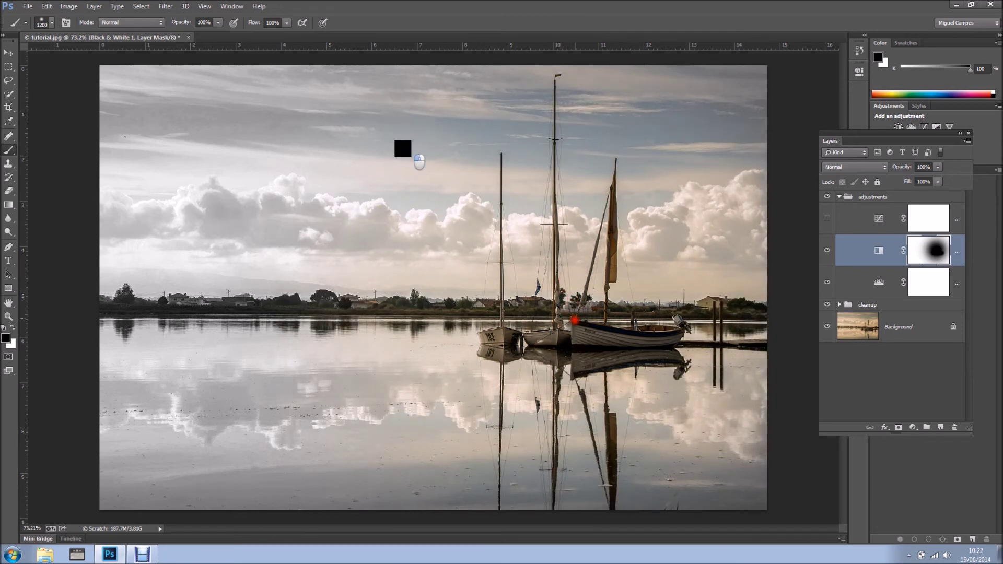
mouse_move(580, 249)
mouse_down()
mouse_move(604, 273)
mouse_move(555, 270)
mouse_up()
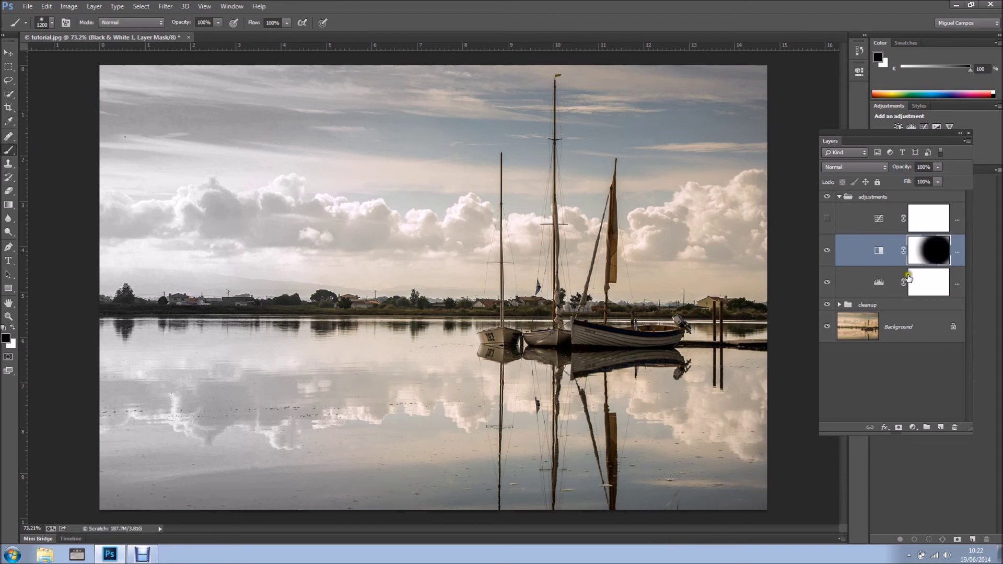
Step: Reduce the brush size to 96 px
right_click(455, 277)
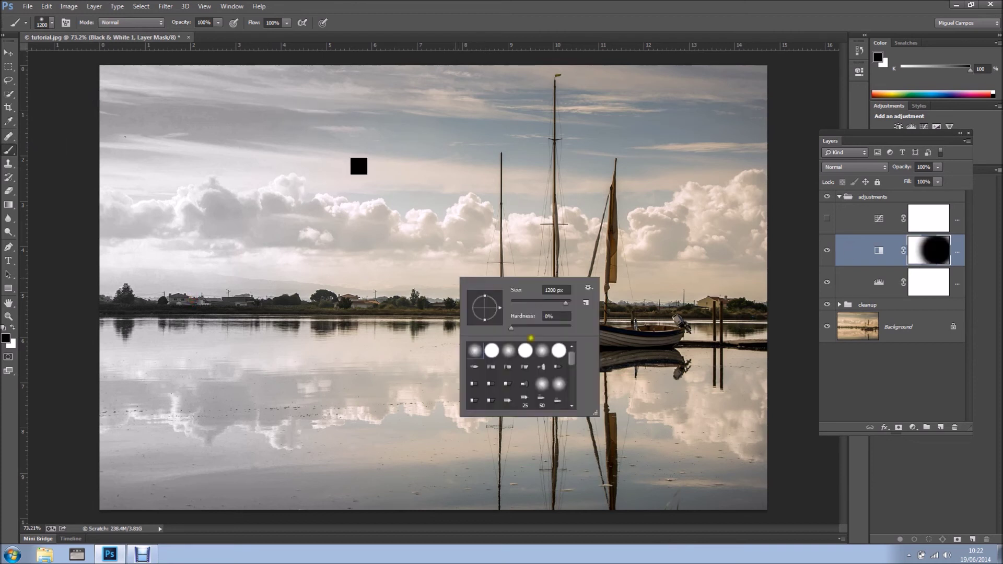
click(539, 302)
click(824, 83)
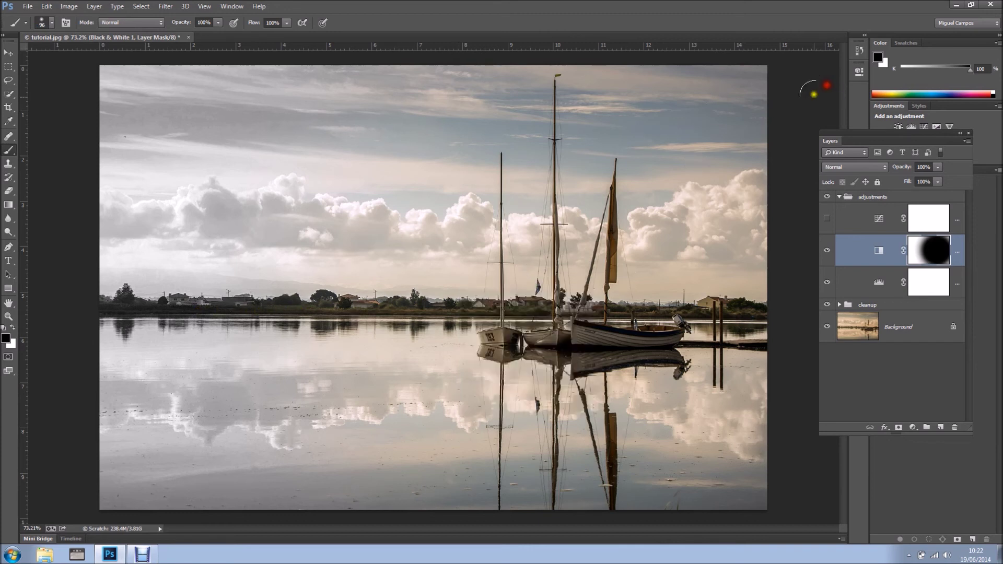
Step: Inspect the Black & White 1 mask on its own, then return to the full photo
alt+click(923, 251)
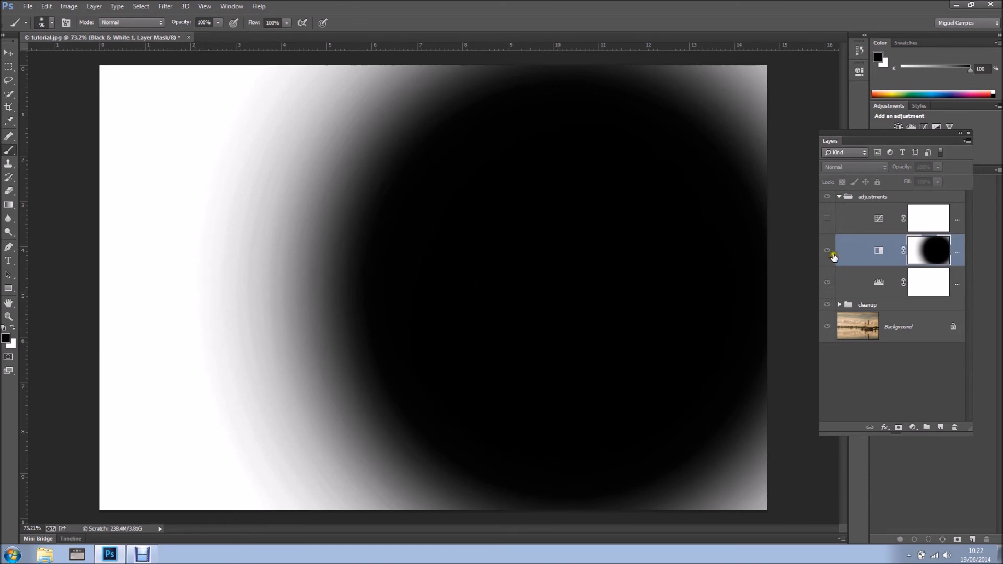
click(879, 252)
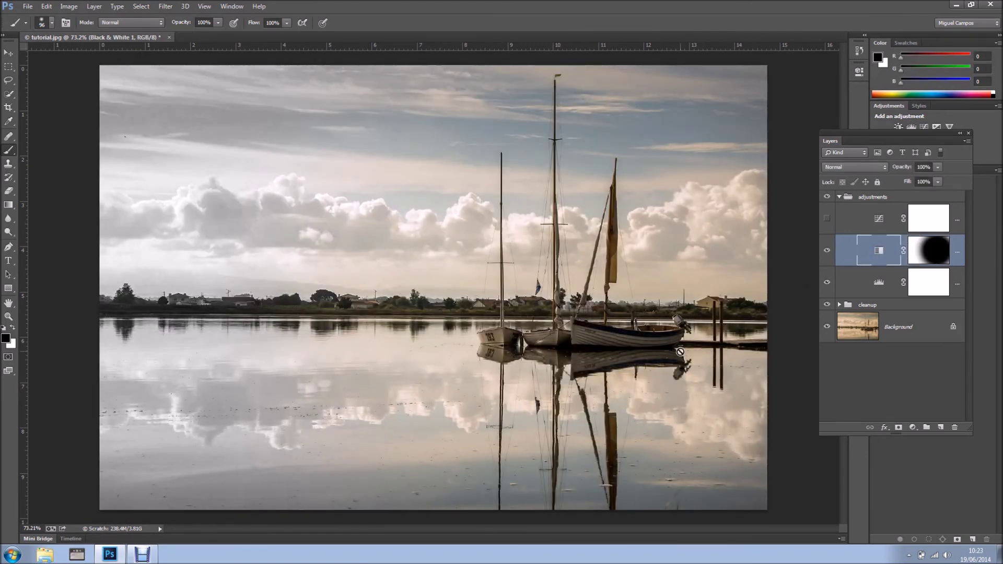
scroll(621, 333, down, 3)
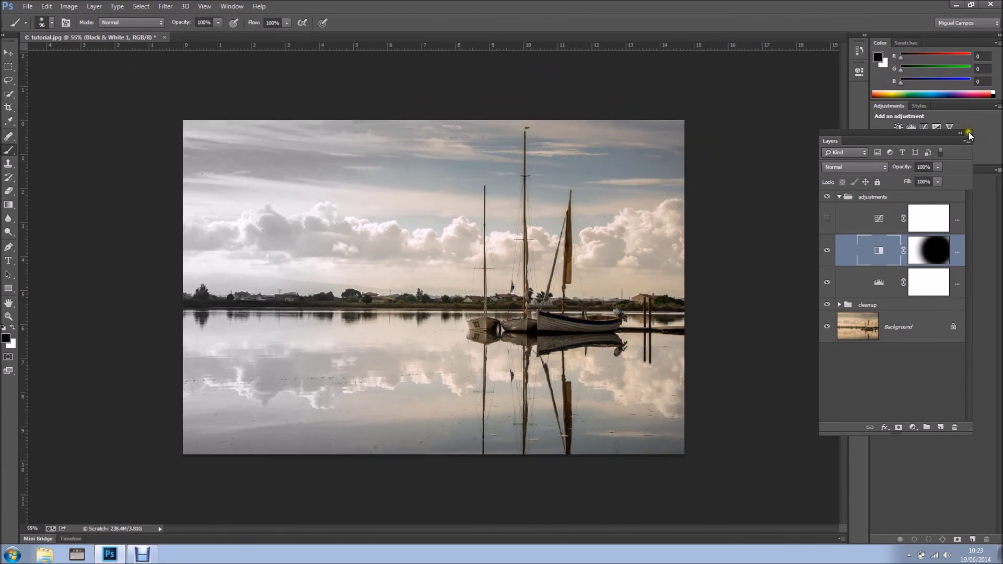
Step: Collapse the adjustments group and merge a copy of all visible layers onto a new layer above it
drag(894, 137, 766, 150)
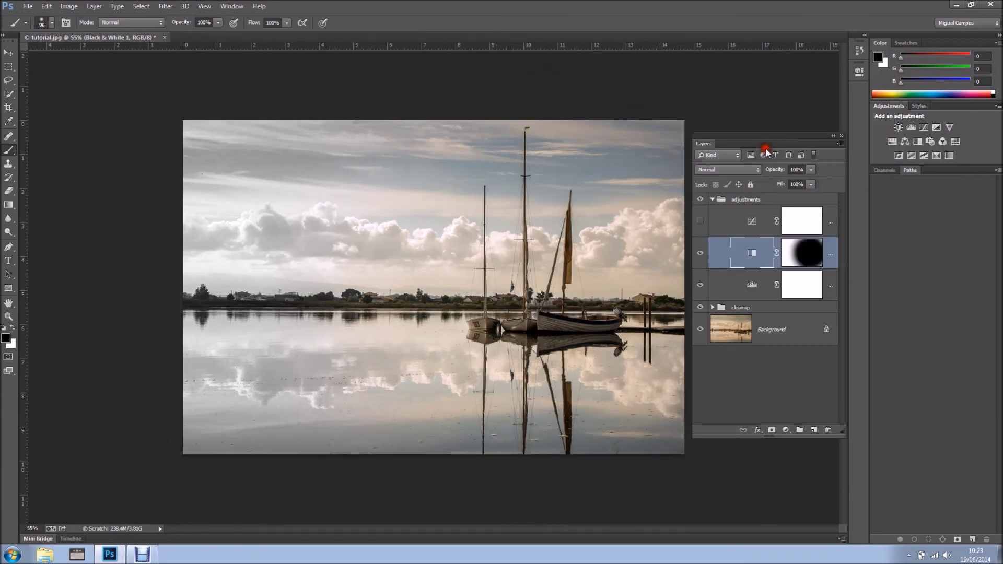
click(711, 199)
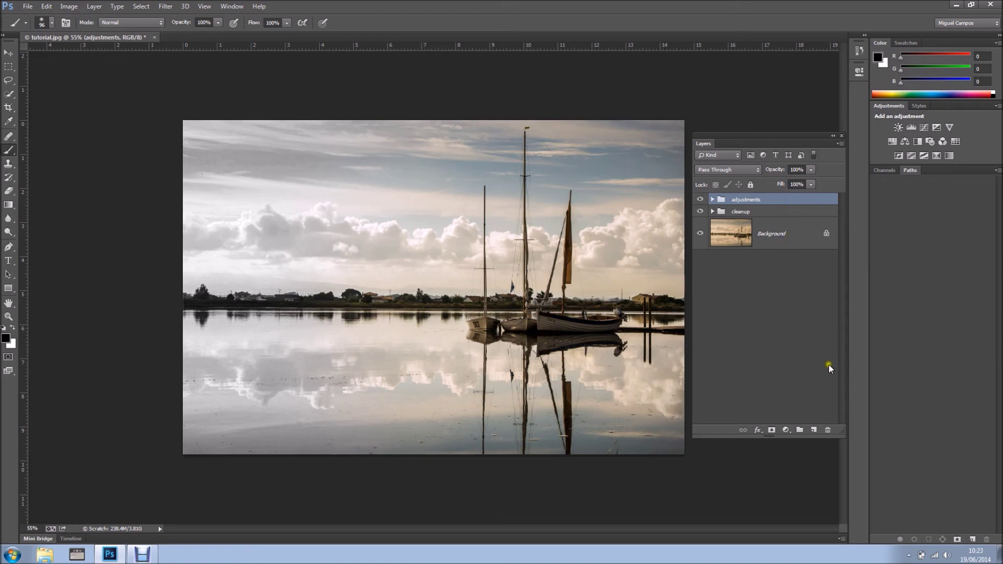
click(815, 429)
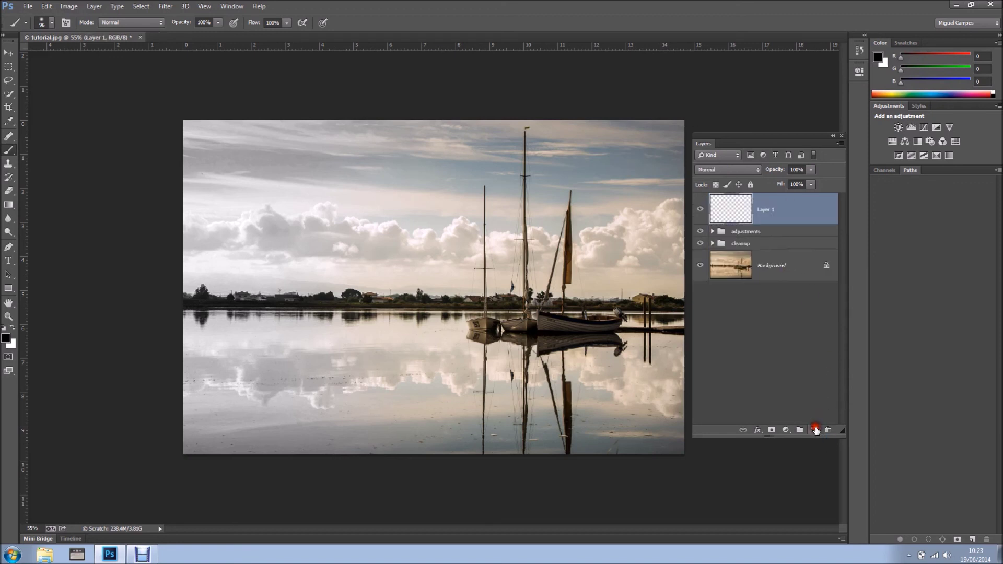
key(ctrl+alt+shift+e)
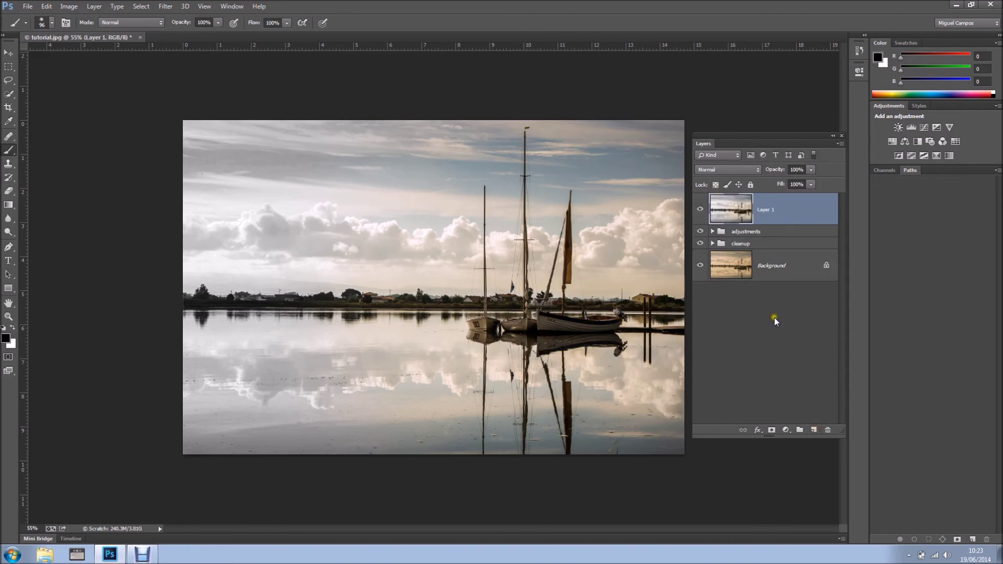
Step: Add a Stroke effect to Layer 1, positioned Inside with a size of 51 px
click(756, 432)
click(756, 432)
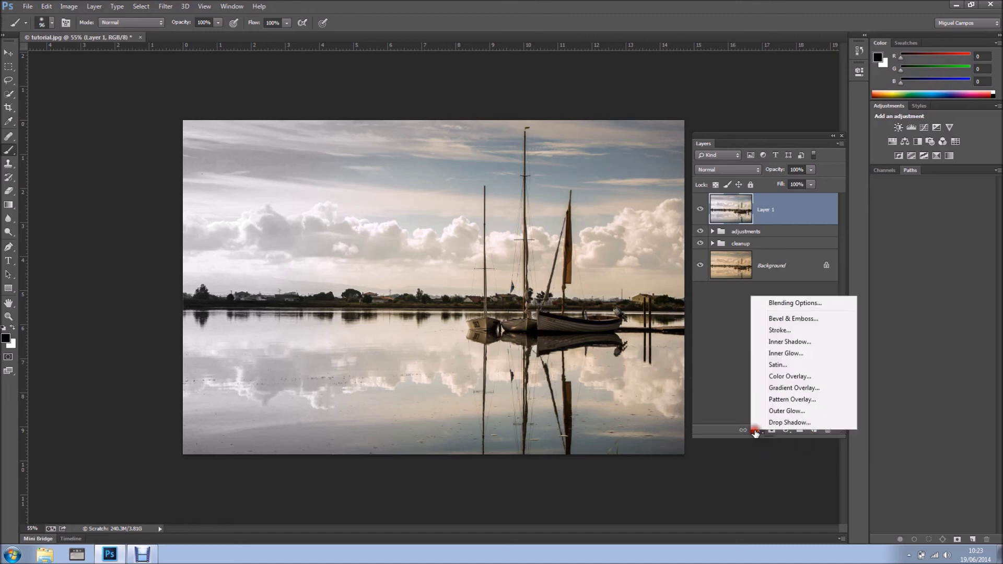
click(800, 318)
click(795, 330)
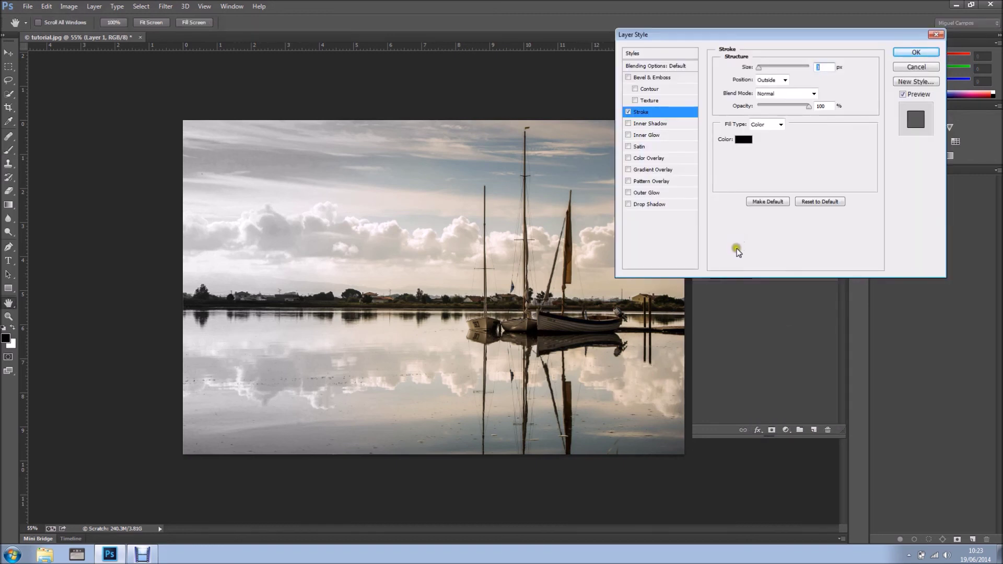
click(776, 83)
click(774, 93)
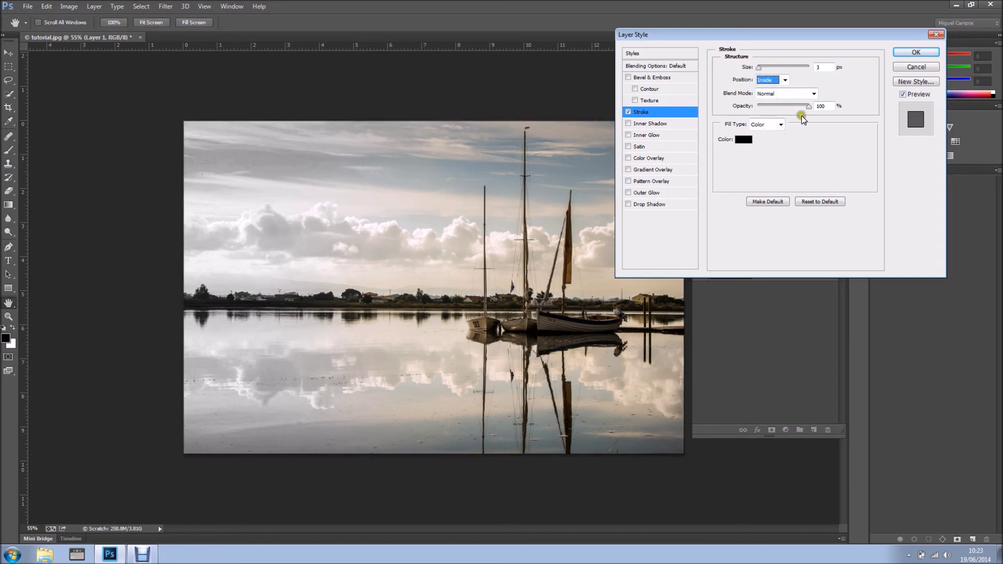
drag(759, 68, 770, 70)
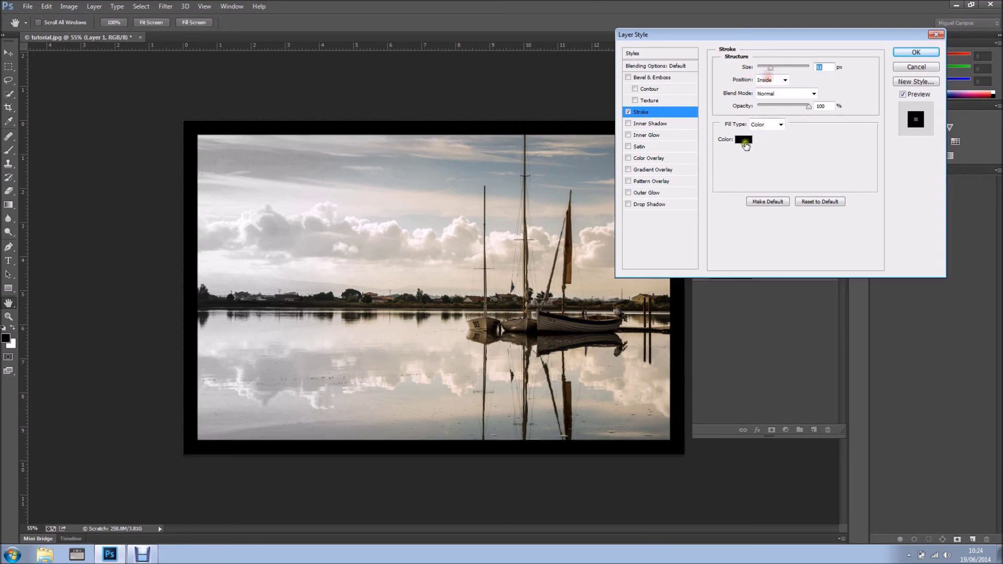
Step: Change the stroke colour to white (ffffff), reduce its size to 21 px and apply the effect
click(743, 140)
click(368, 149)
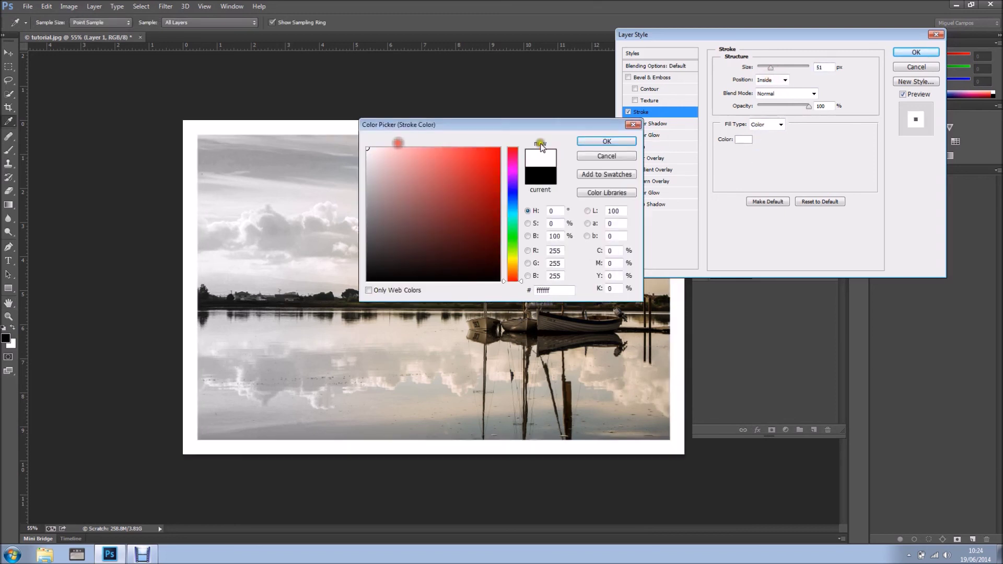
click(595, 142)
drag(775, 66, 762, 69)
click(914, 53)
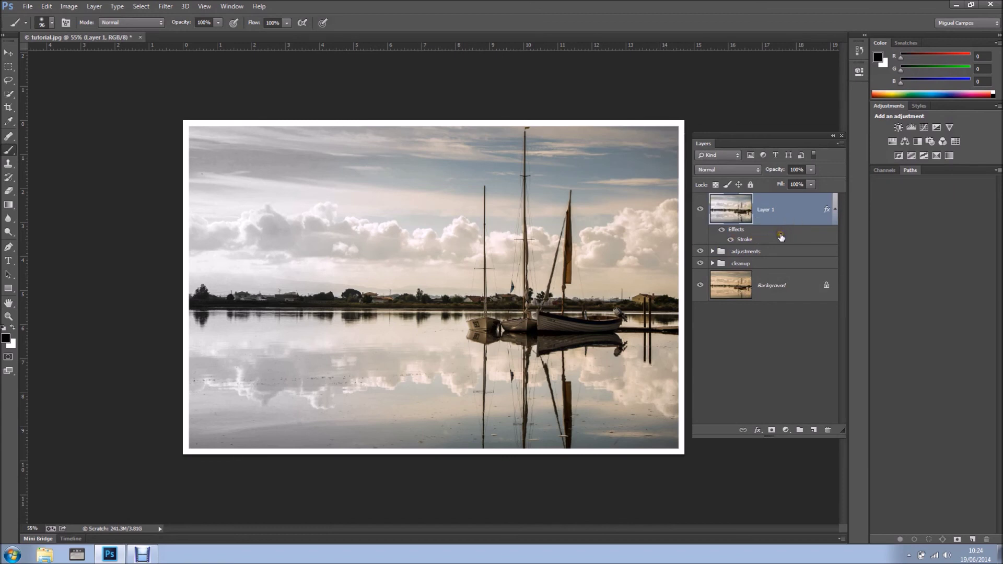
Step: Reopen Layer 1's Stroke effect to widen the white border, and finally delete the Stroke from the layer
double_click(827, 210)
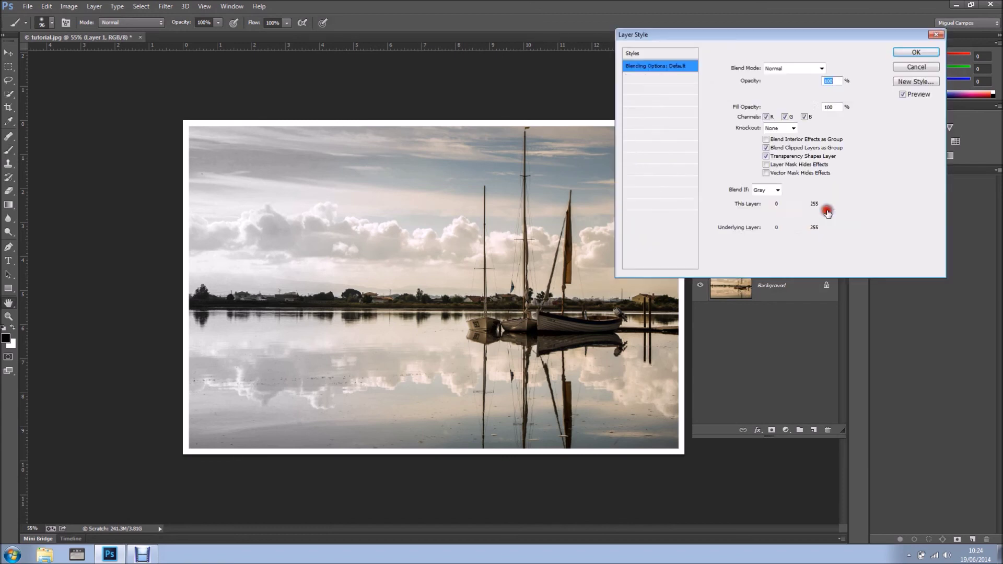
click(910, 67)
double_click(830, 209)
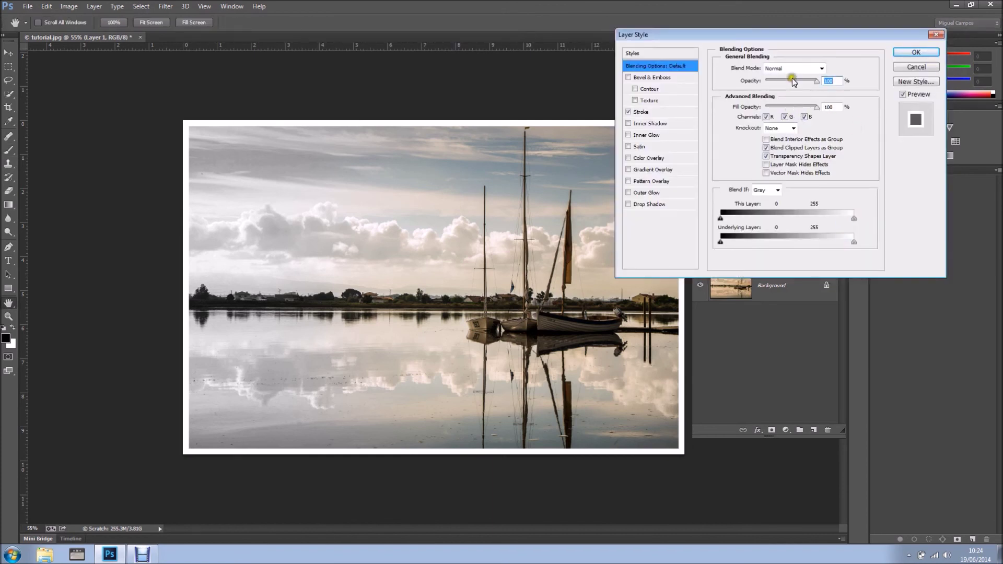
click(641, 112)
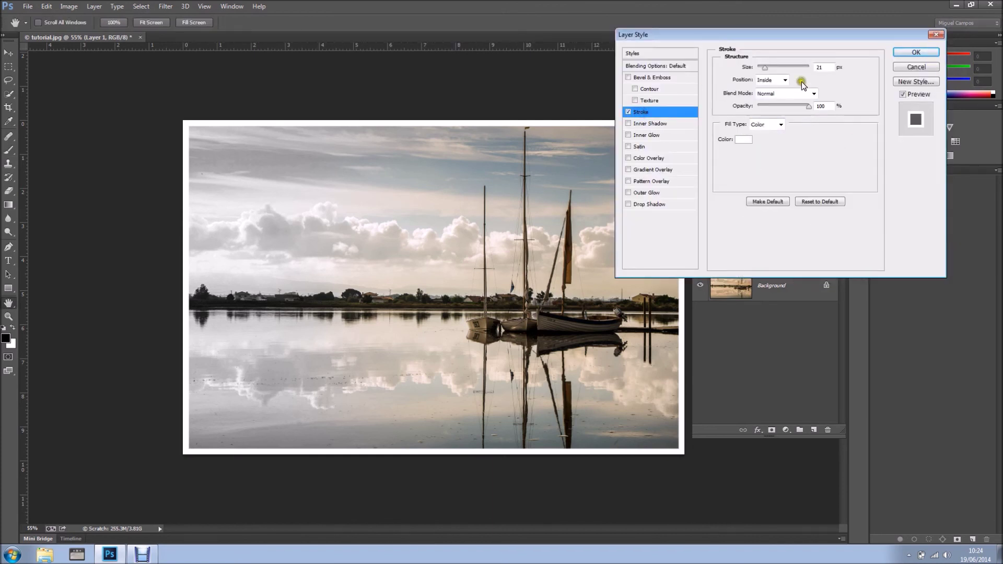
drag(764, 67, 779, 67)
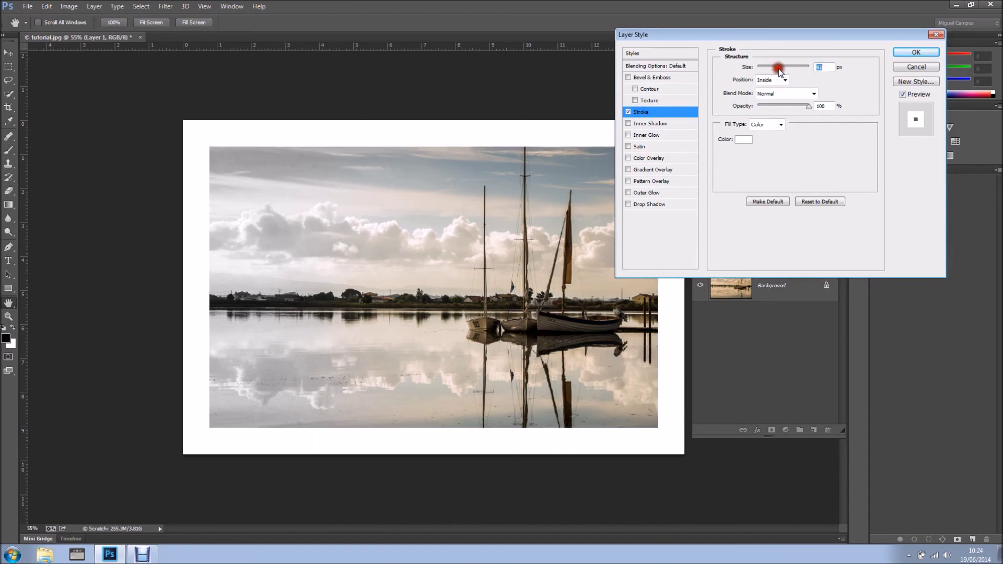
click(923, 66)
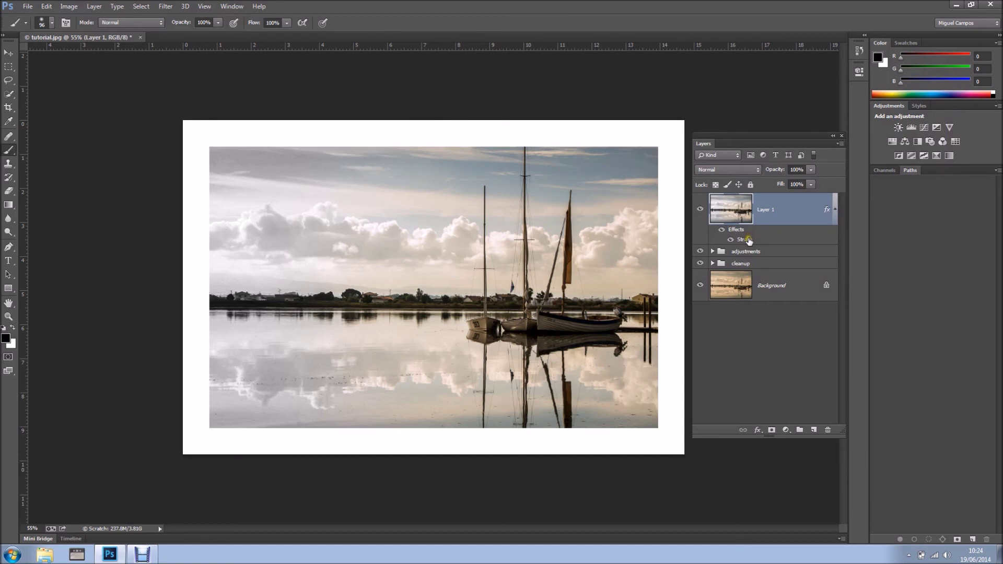
mouse_move(749, 241)
mouse_down()
mouse_move(789, 285)
mouse_move(836, 433)
mouse_move(827, 429)
mouse_up()
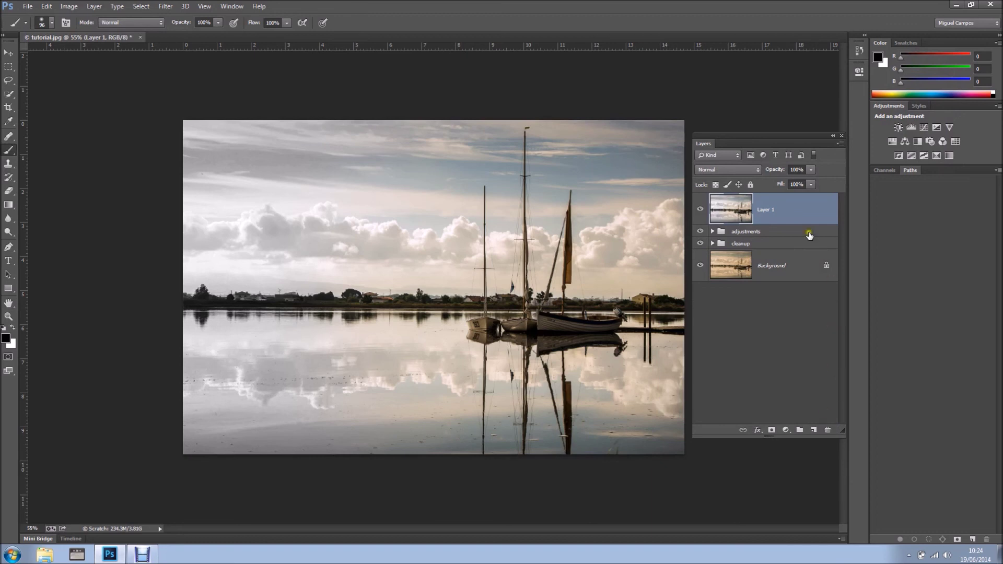